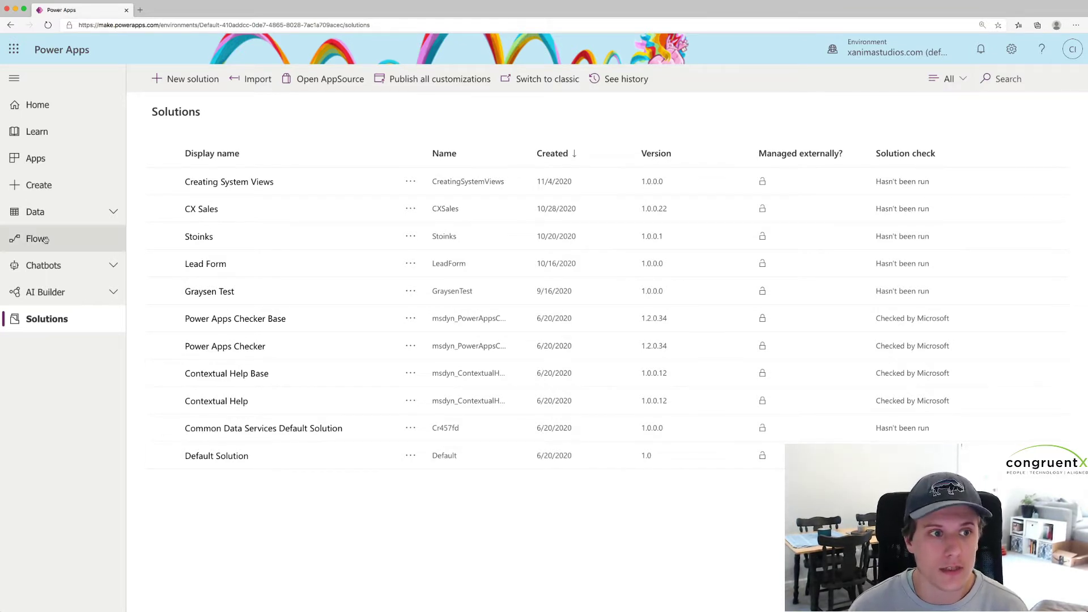
- Look over the Account entity's forms in the entity list, then return to the solutions list
{"action": "left_click", "coordinate": [74, 212]}
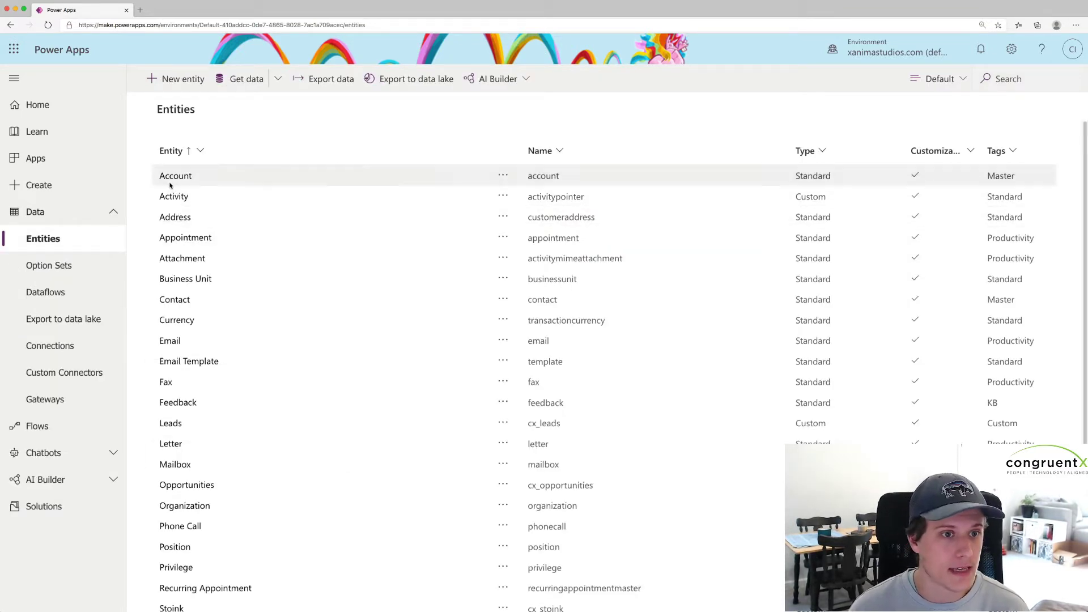
{"action": "left_click", "coordinate": [174, 176]}
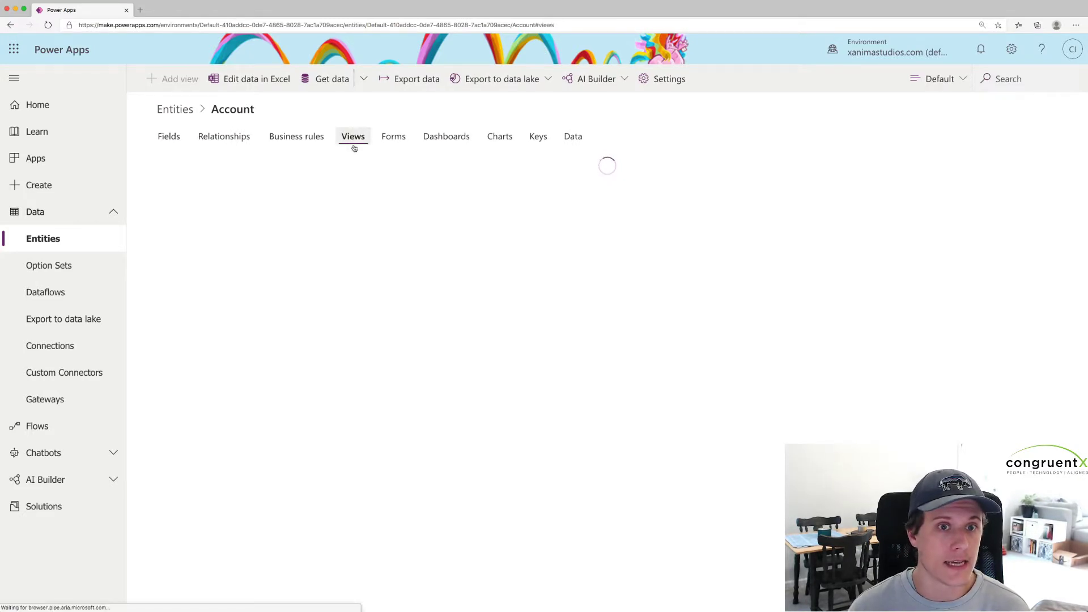
{"action": "left_click", "coordinate": [401, 147]}
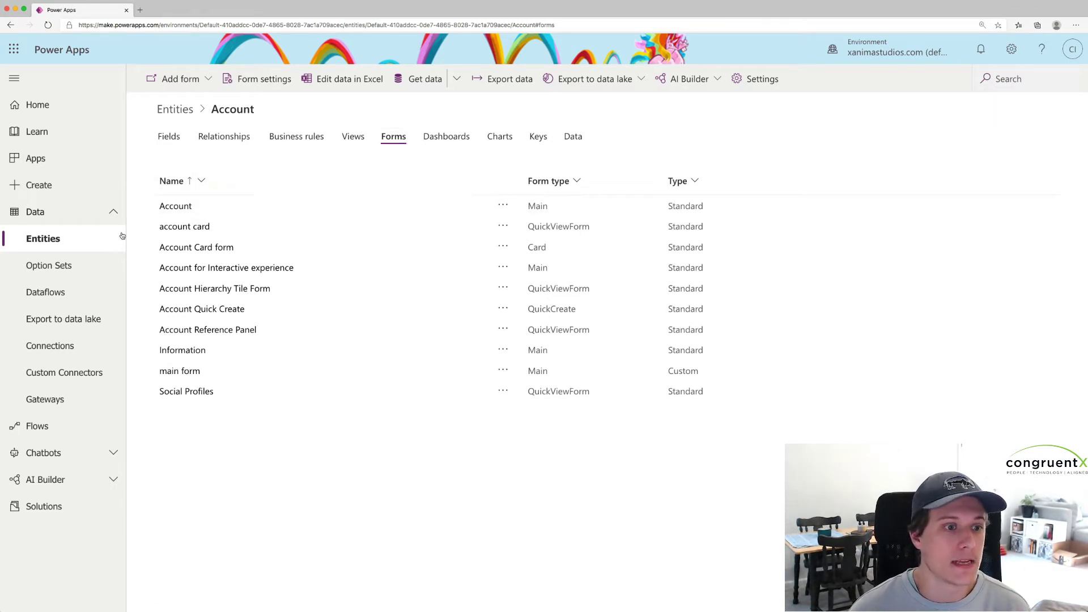
{"action": "left_click", "coordinate": [84, 506]}
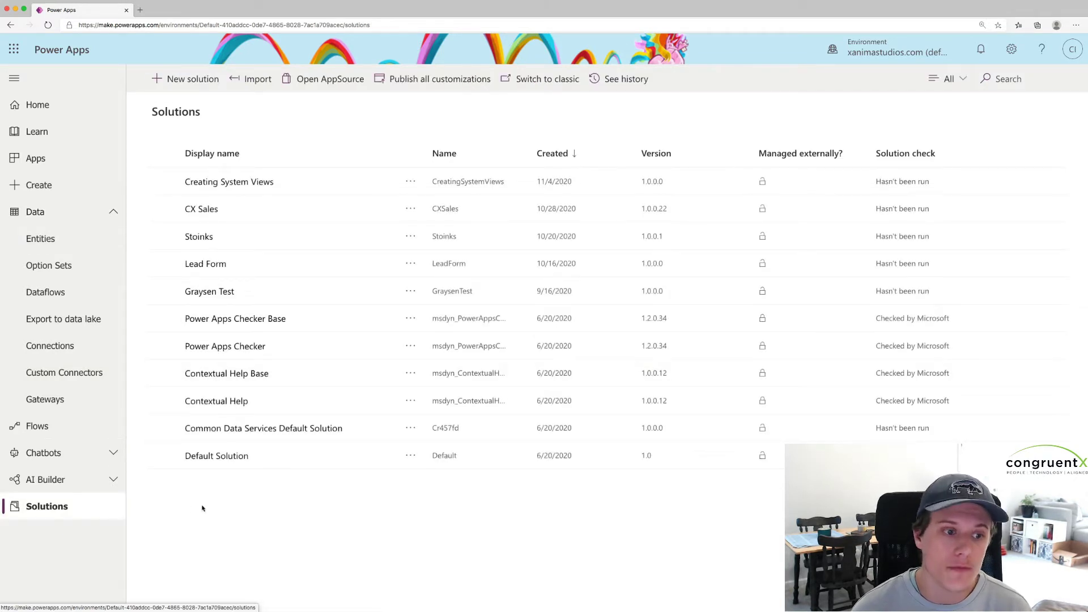
- Add the existing Account entity to the Creating System Views solution
{"action": "left_click", "coordinate": [246, 183]}
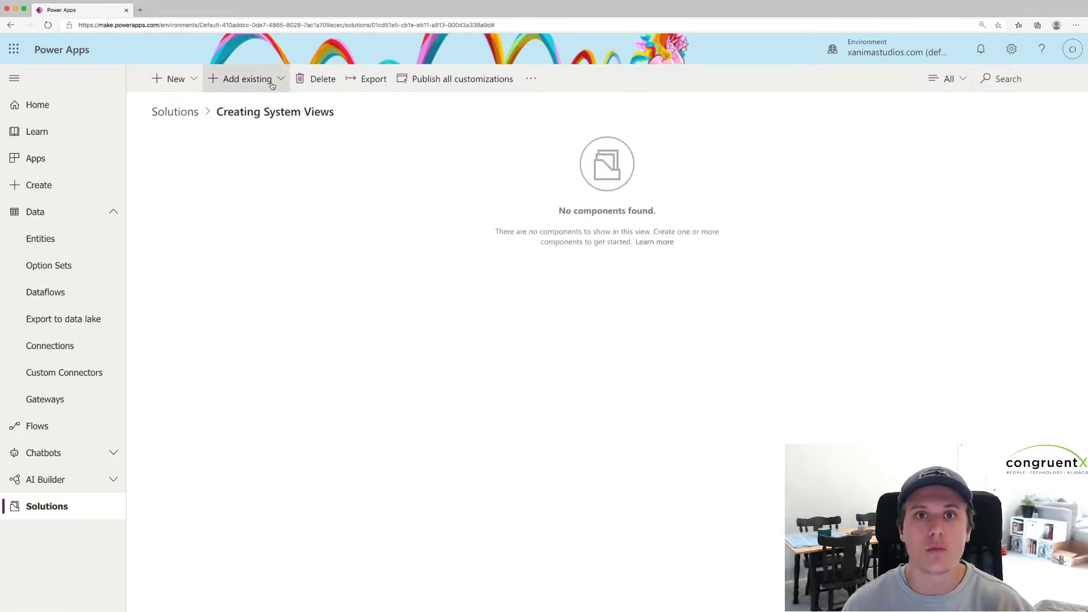
{"action": "left_click", "coordinate": [272, 85]}
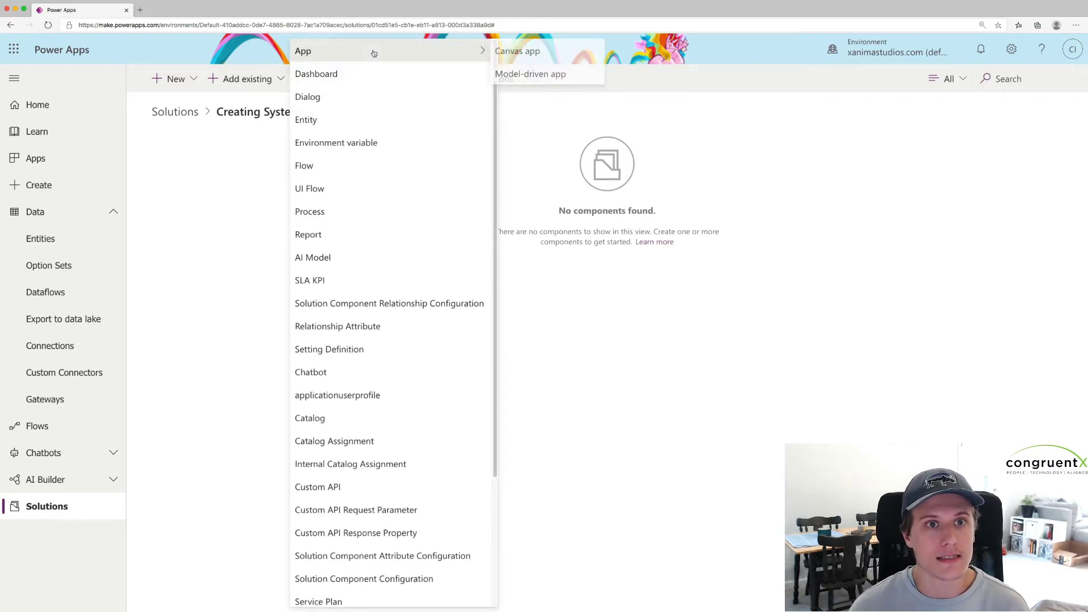
{"action": "left_click", "coordinate": [372, 120]}
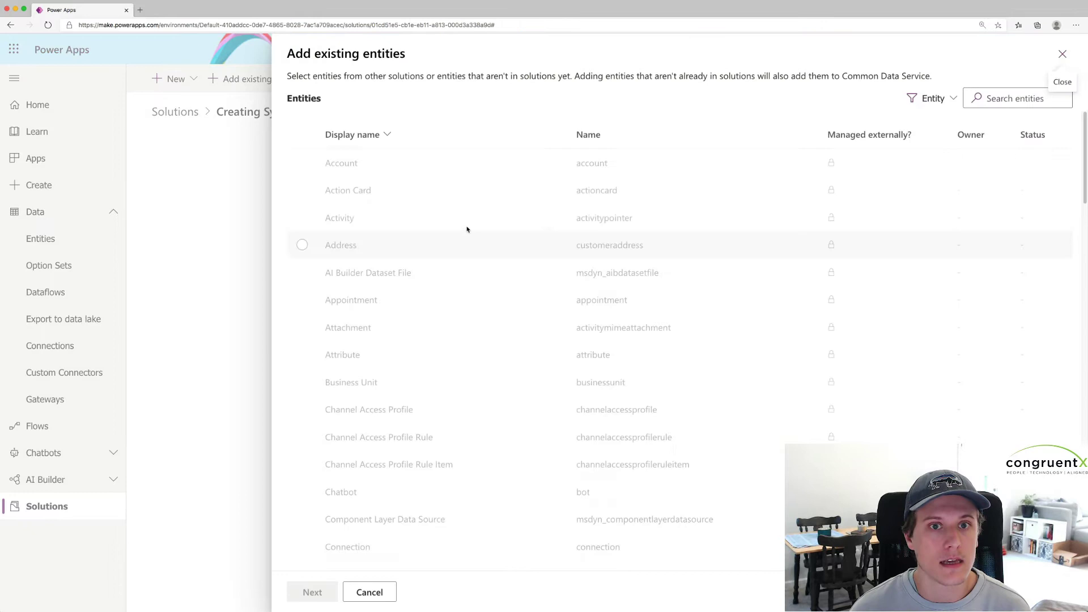
{"action": "left_click", "coordinate": [326, 163]}
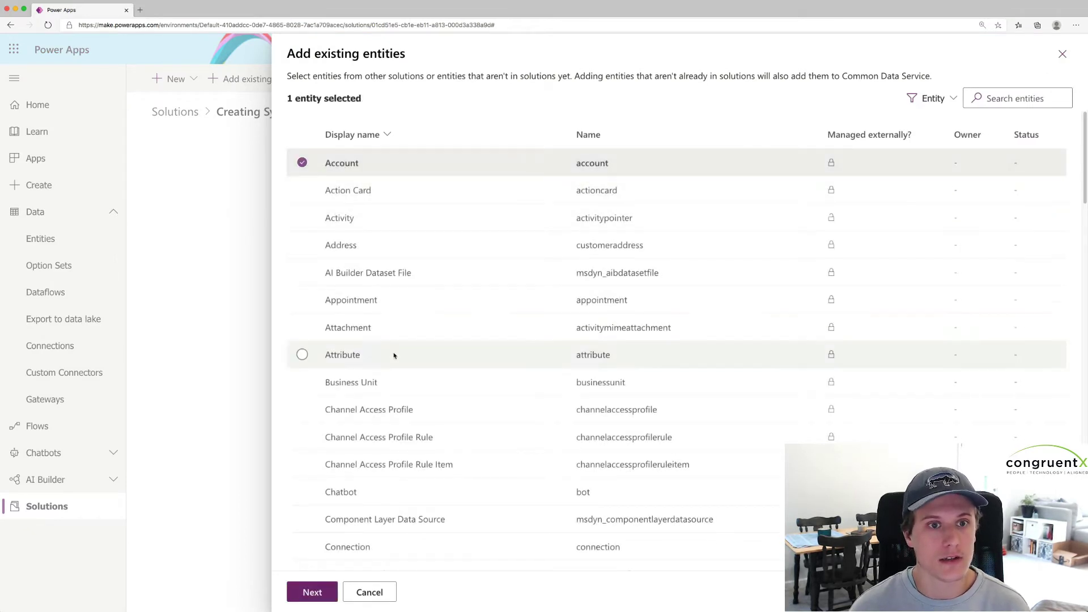
{"action": "left_click", "coordinate": [309, 592]}
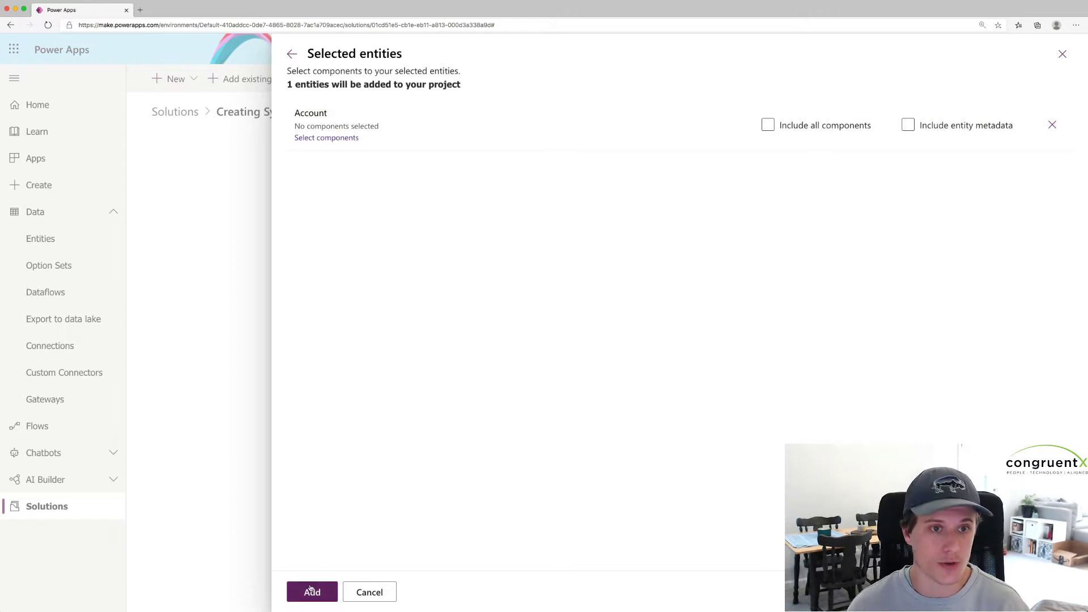
{"action": "left_click", "coordinate": [311, 590]}
- Open Account in the solution and check its Relationships, Views and Forms tabs, ending on Views
{"action": "left_click", "coordinate": [209, 192]}
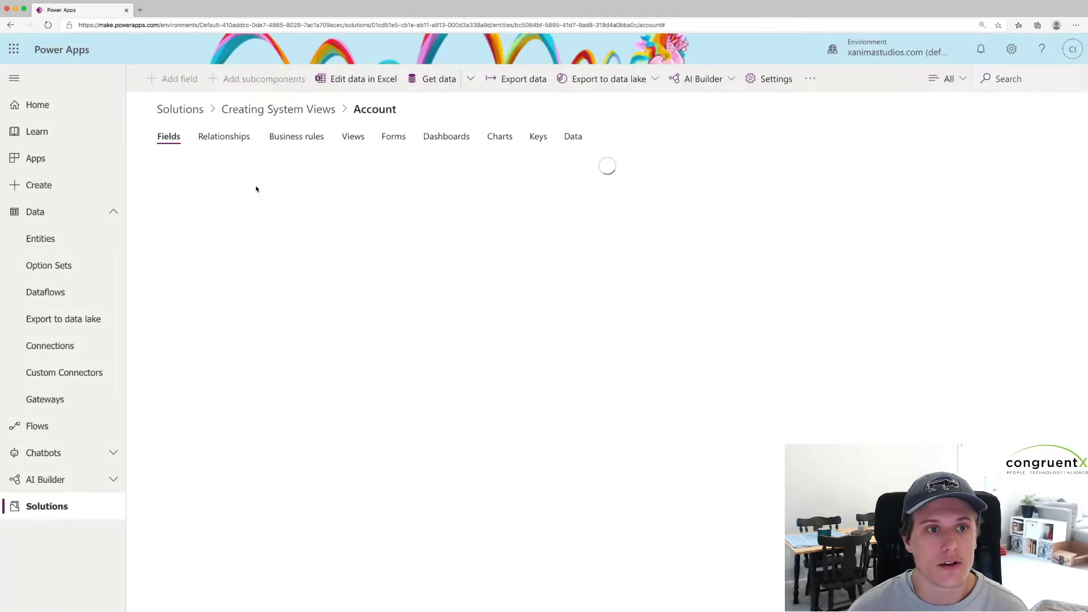
{"action": "left_click", "coordinate": [214, 137]}
{"action": "left_click", "coordinate": [345, 138]}
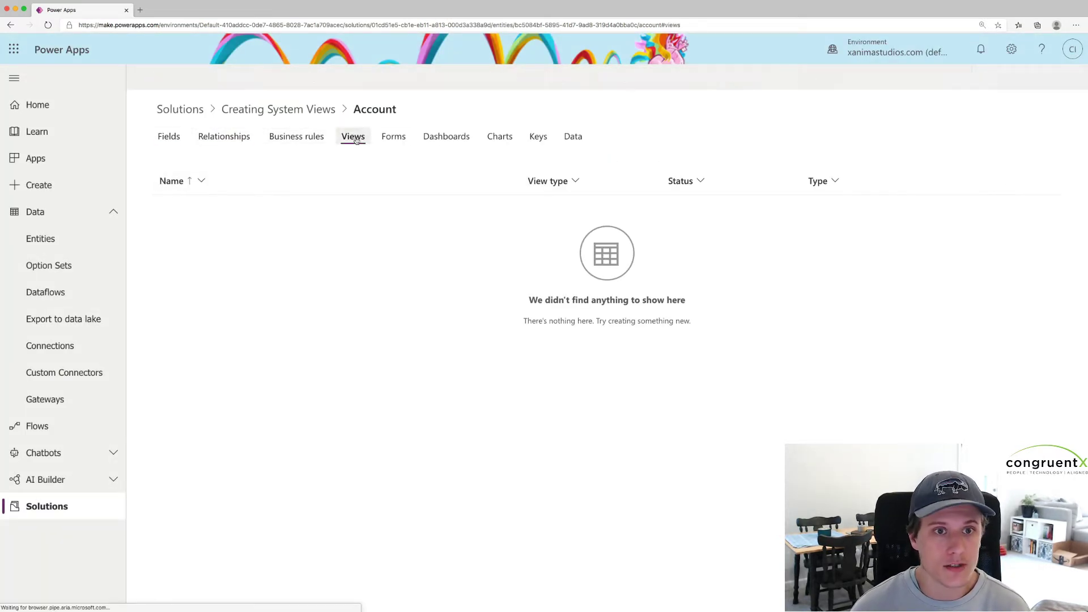
{"action": "left_click", "coordinate": [404, 141]}
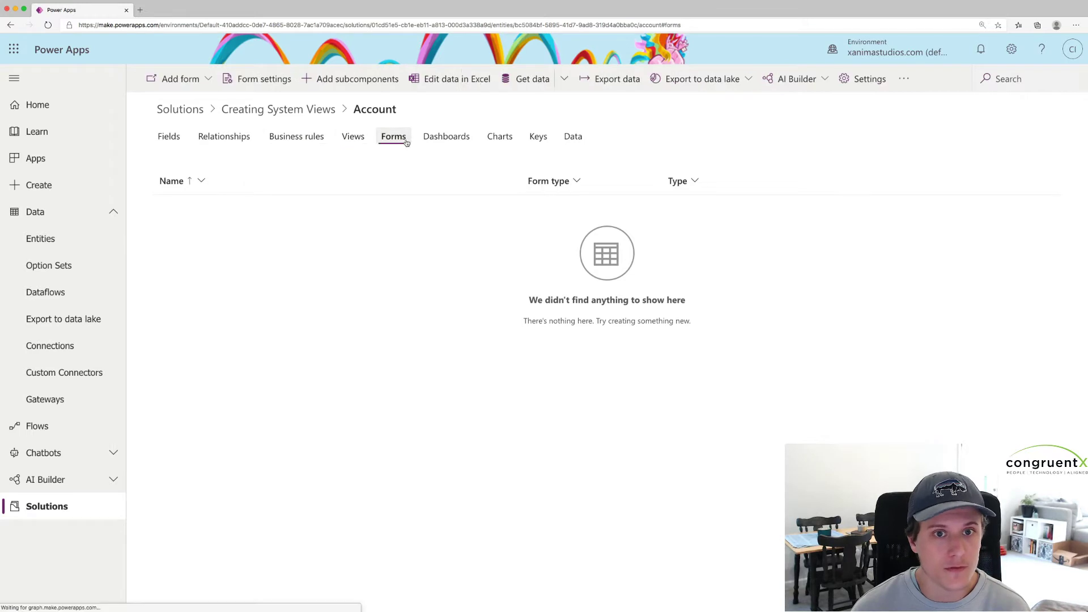
{"action": "left_click", "coordinate": [349, 139]}
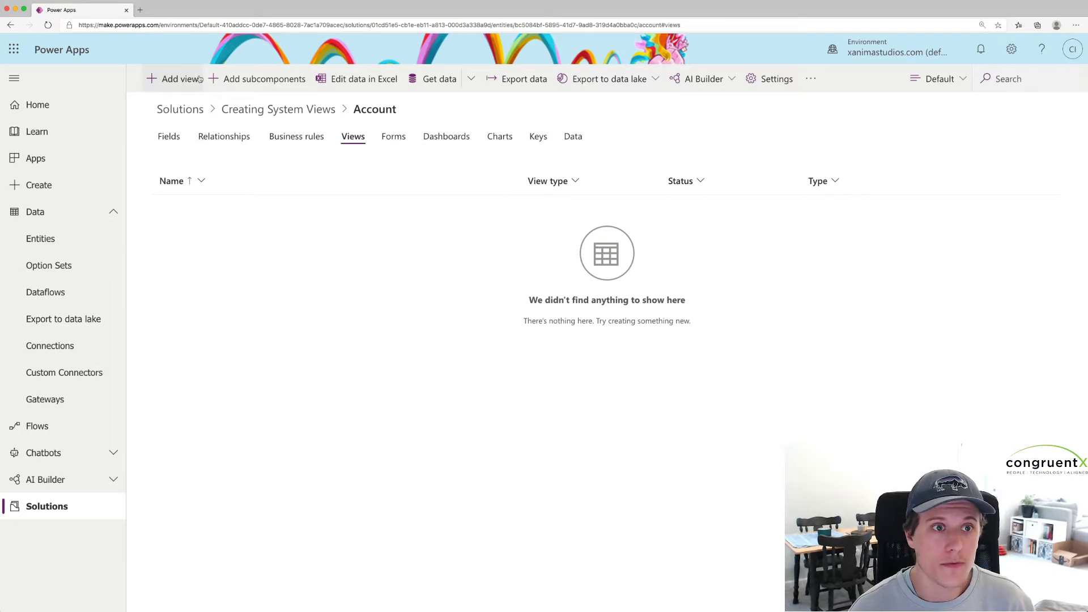
- Create a new Account view named 'Accounts Added This Month'
{"action": "left_click", "coordinate": [173, 78]}
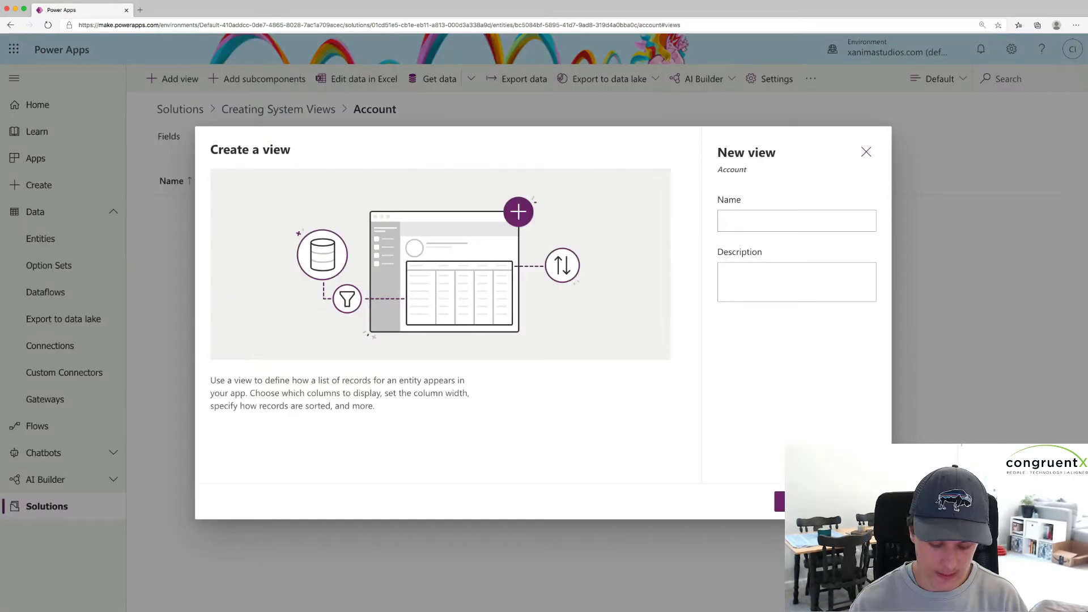
{"action": "type", "text": "Acco"}
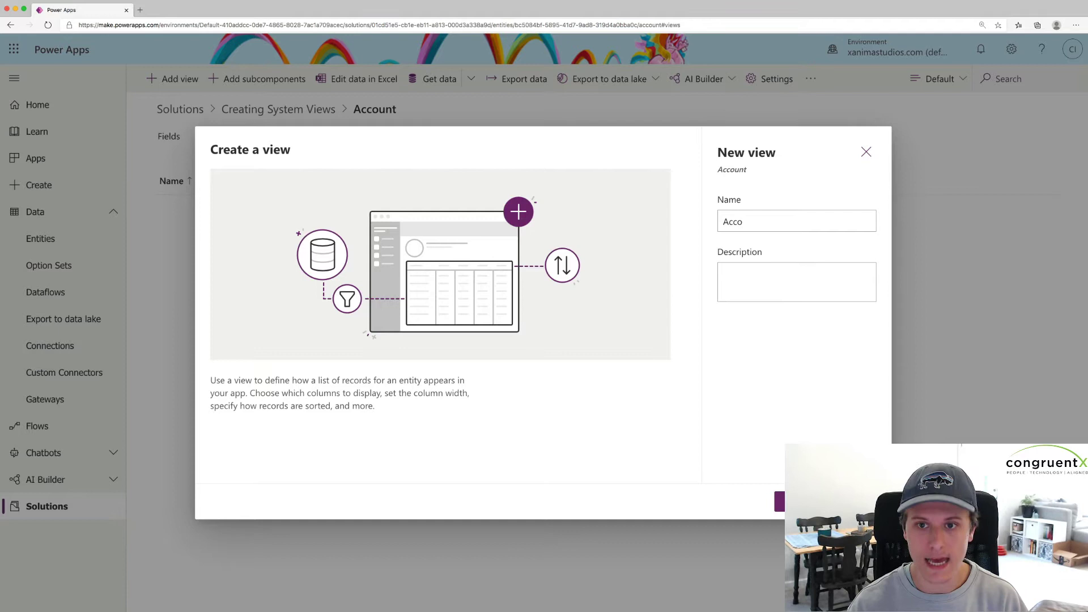
{"action": "type", "text": "unts Added This Month"}
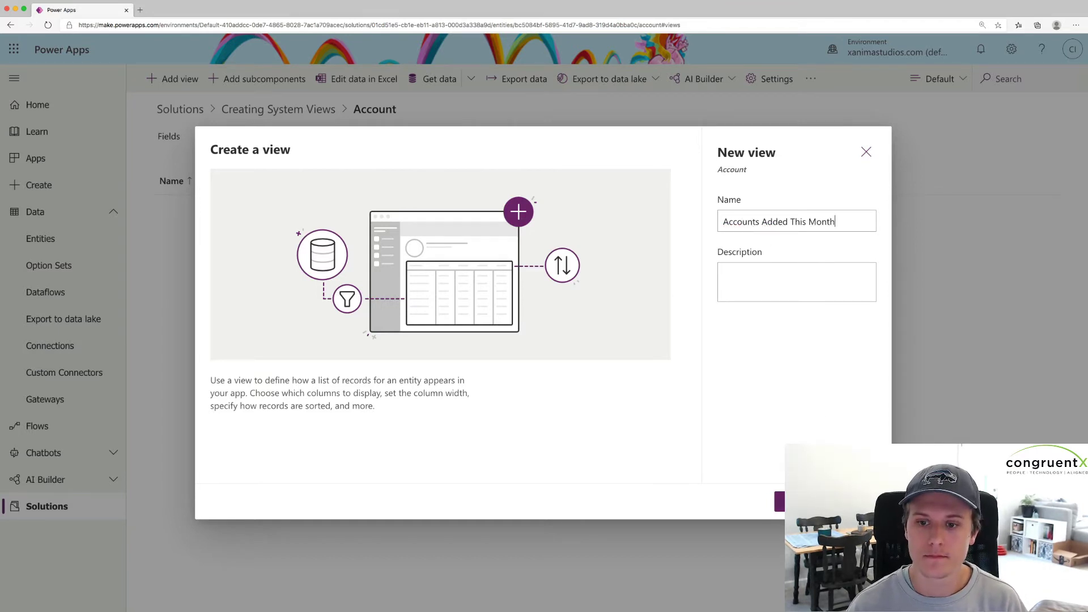
{"action": "key", "text": "Return"}
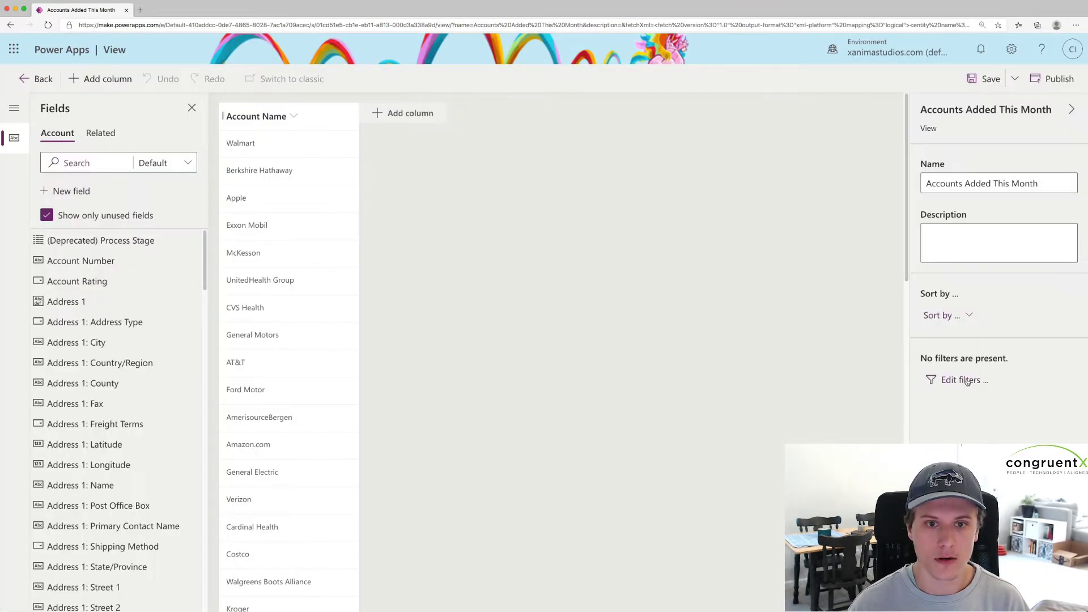
- Add a filter condition: Status equals Active
{"action": "left_click", "coordinate": [965, 381]}
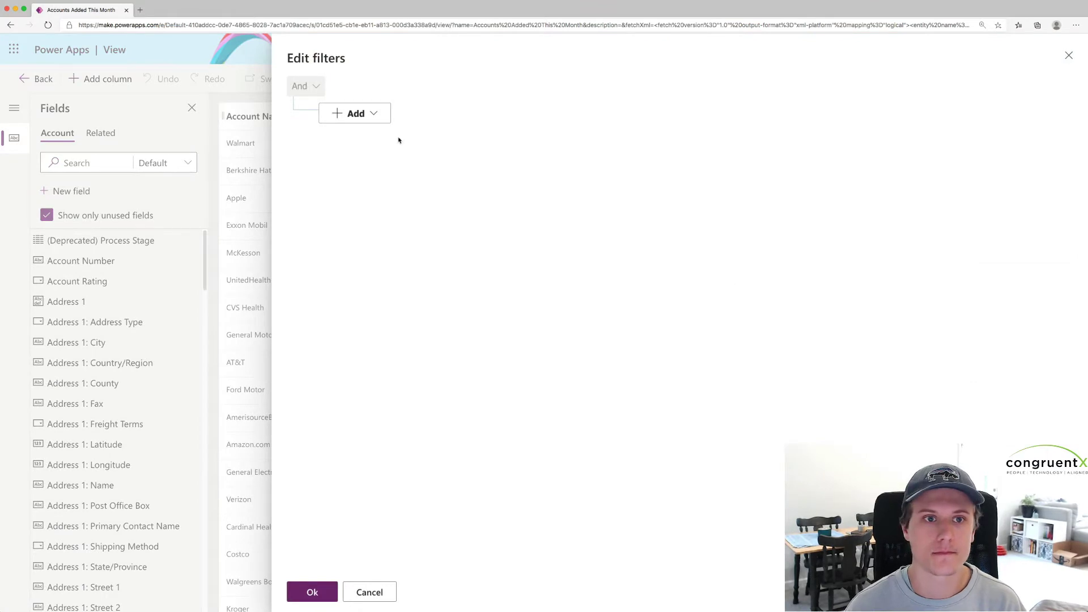
{"action": "left_click", "coordinate": [374, 113]}
{"action": "left_click", "coordinate": [416, 137]}
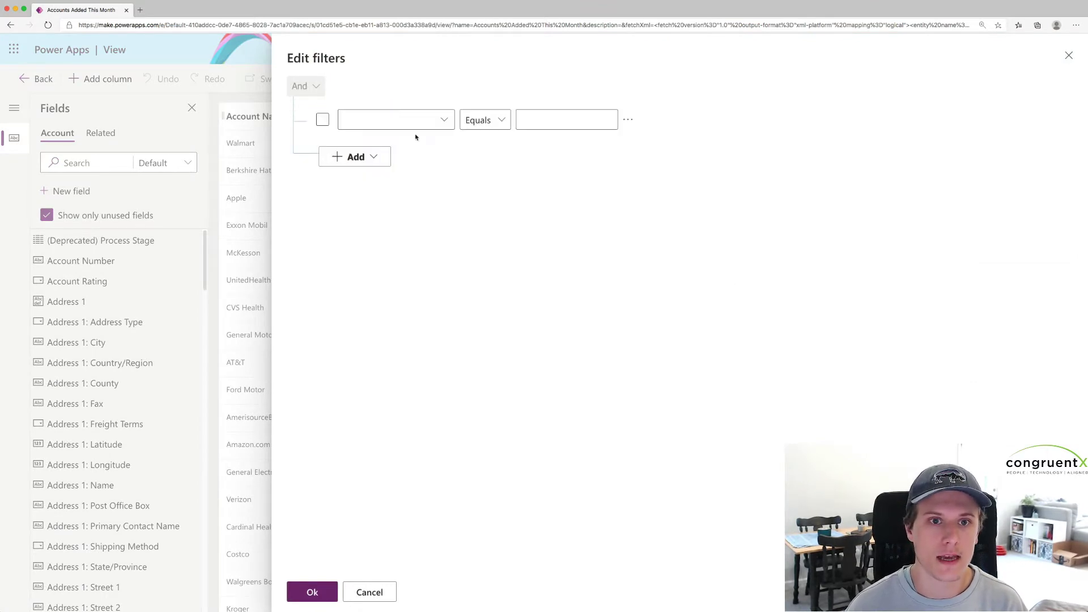
{"action": "left_click", "coordinate": [445, 121]}
{"action": "type", "text": "Status"}
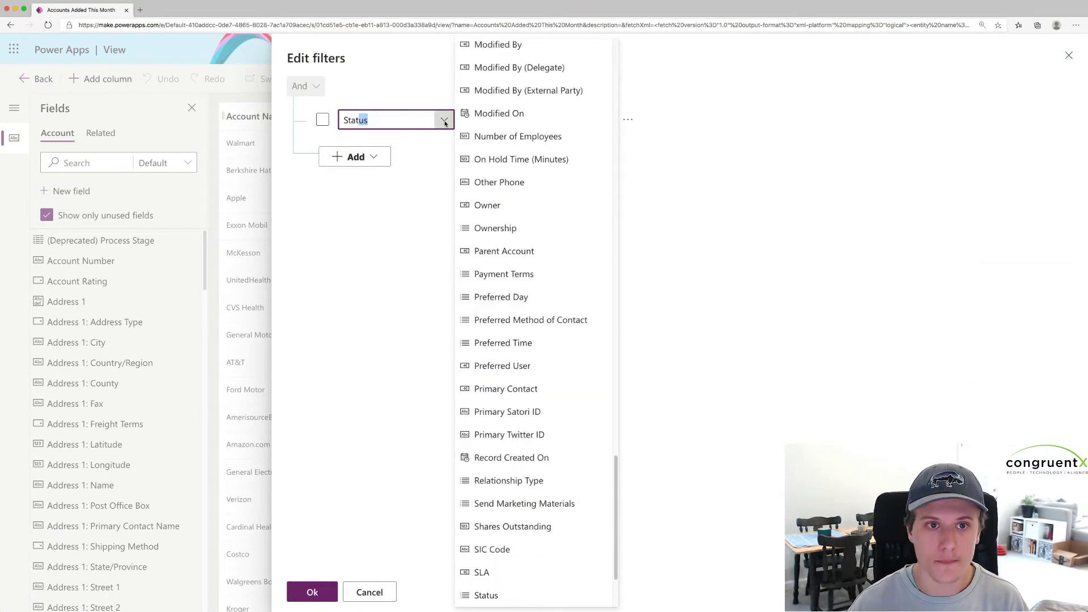
{"action": "key", "text": "Return"}
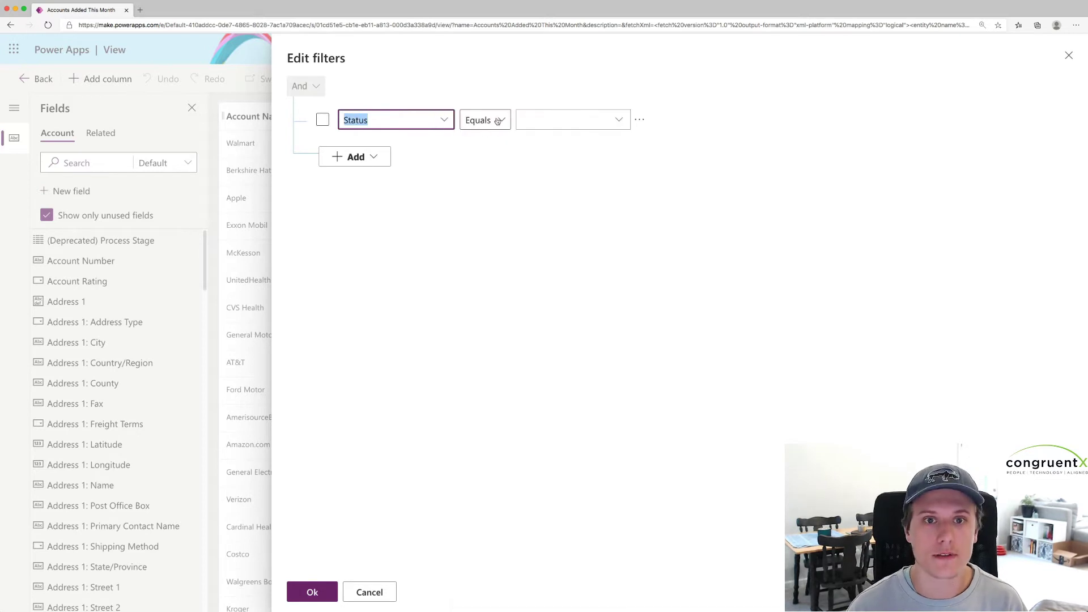
{"action": "left_click", "coordinate": [567, 120]}
{"action": "left_click", "coordinate": [569, 147]}
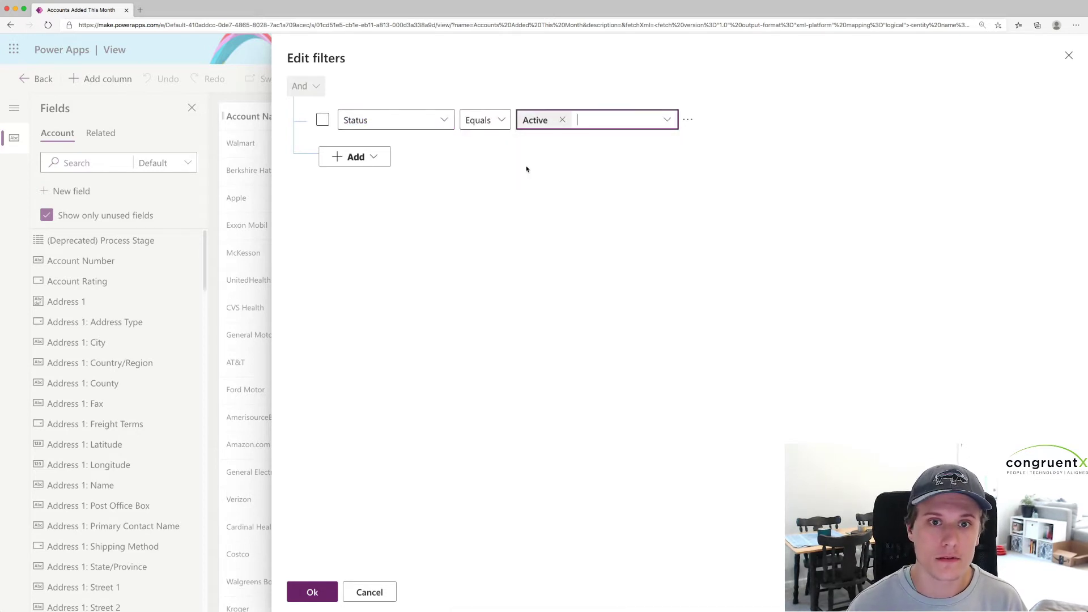
- Add a second condition, Created On this month, and apply both filters
{"action": "left_click", "coordinate": [374, 158]}
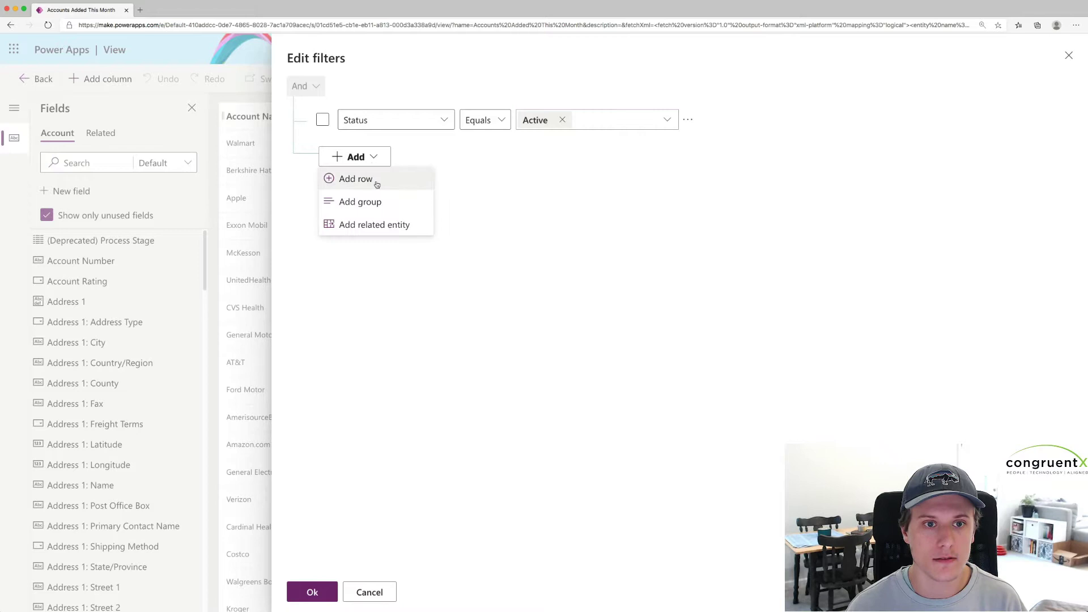
{"action": "left_click", "coordinate": [375, 179]}
{"action": "left_click", "coordinate": [445, 164]}
{"action": "type", "text": "Crea"}
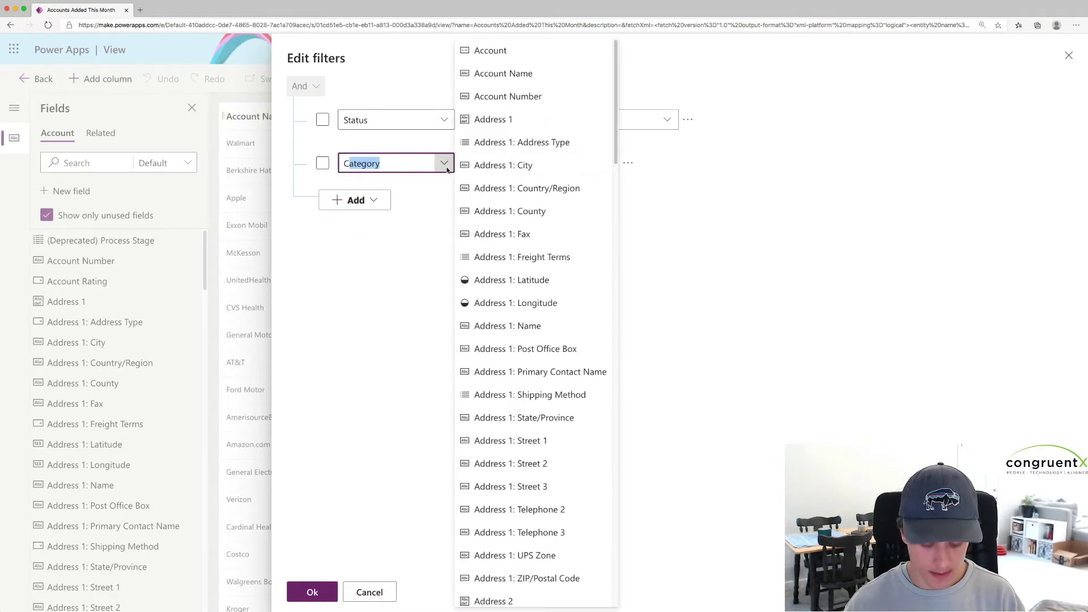
{"action": "type", "text": "ted "}
{"action": "type", "text": "On"}
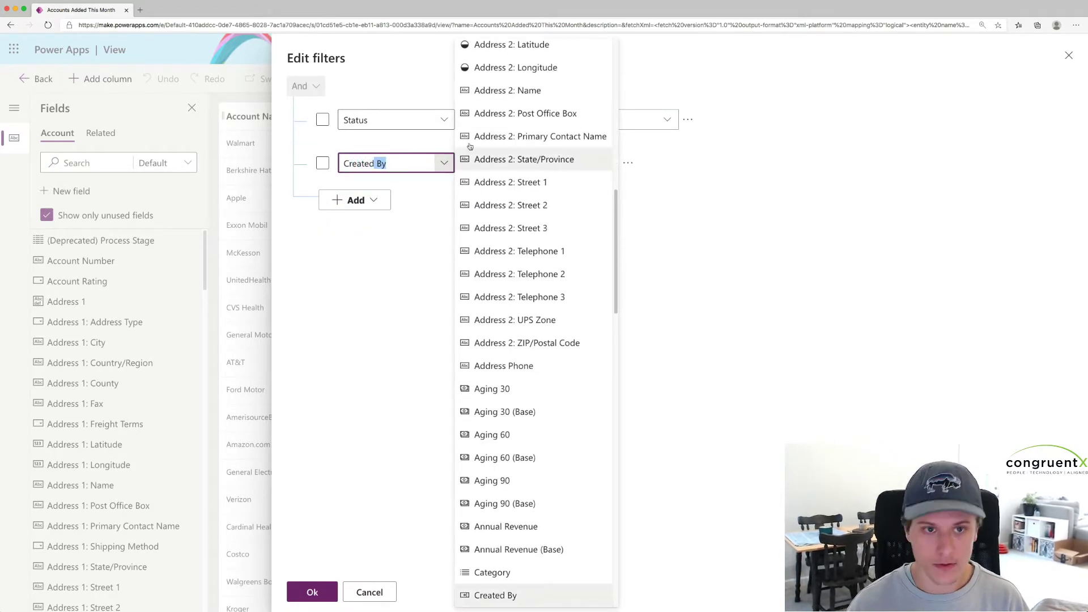
{"action": "key", "text": "Return"}
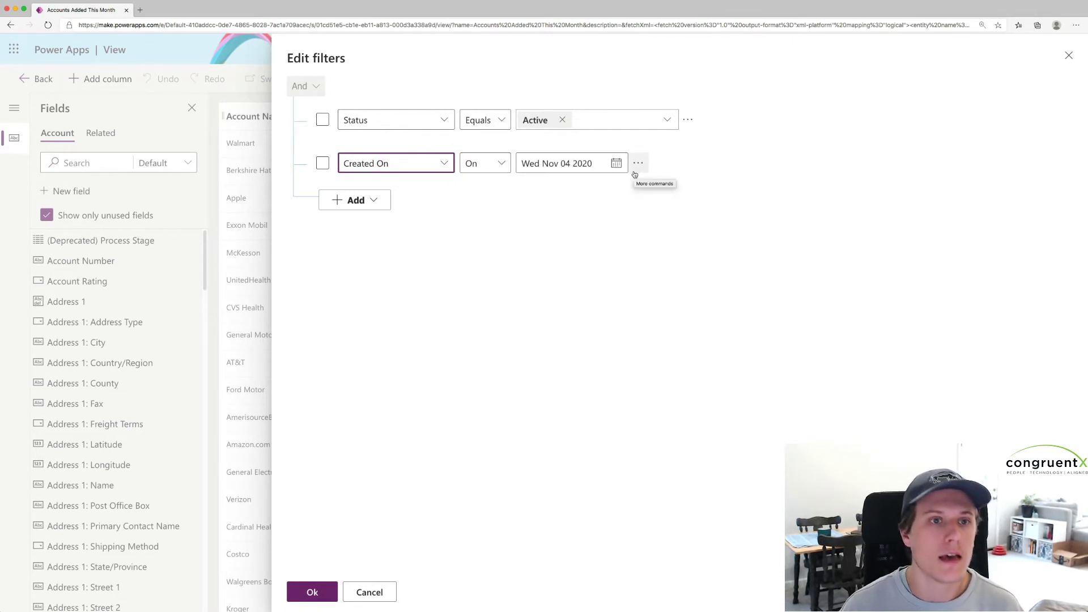
{"action": "left_click", "coordinate": [485, 163]}
{"action": "left_click", "coordinate": [533, 364]}
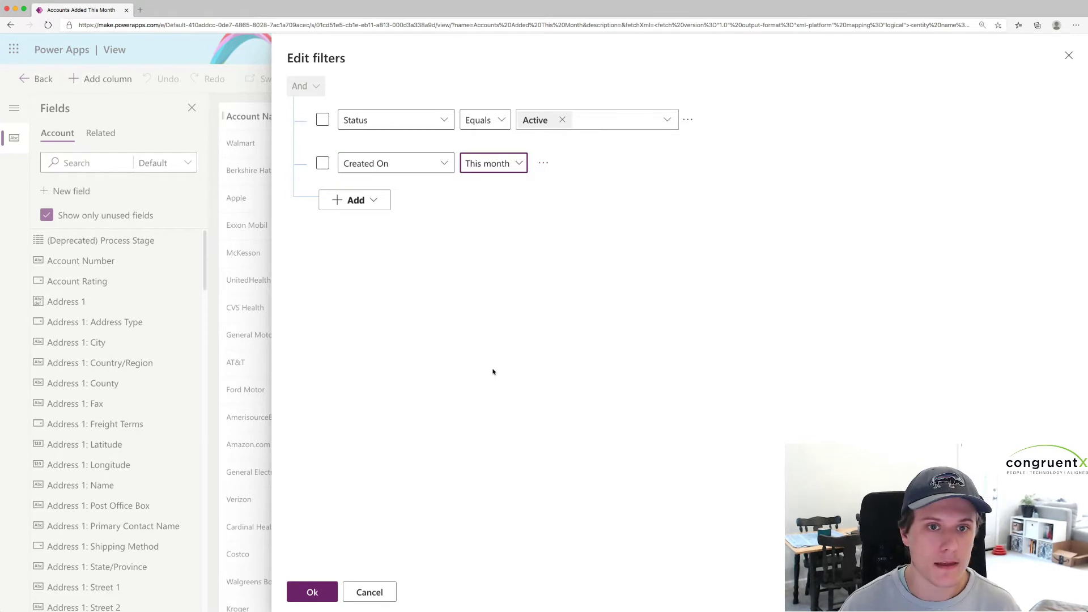
{"action": "left_click", "coordinate": [311, 591]}
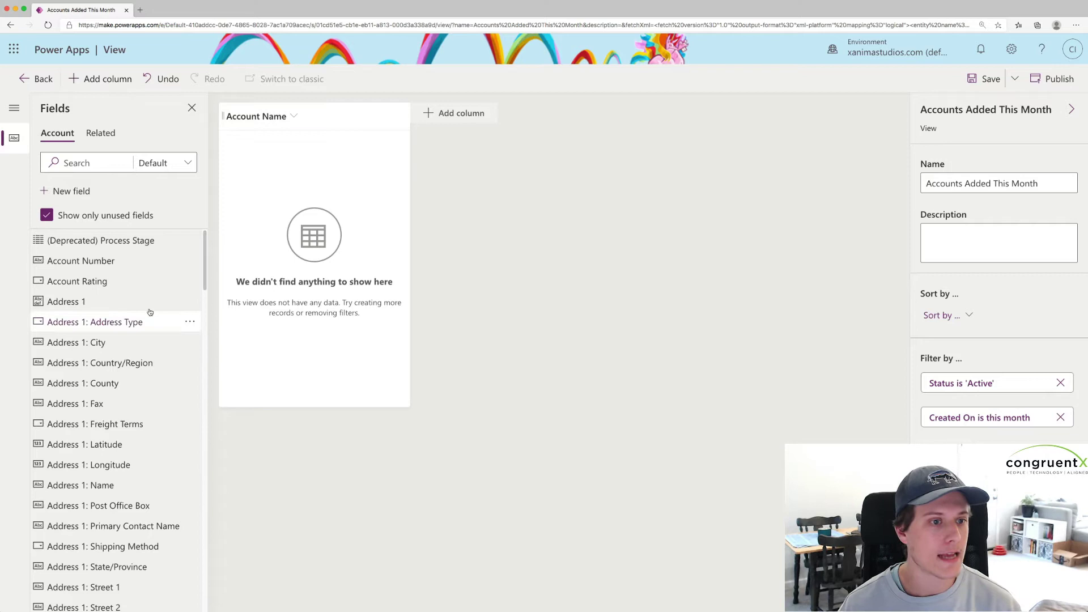
- Add Address 1: City and Primary Contact columns and widen both headers
{"action": "left_click", "coordinate": [95, 163]}
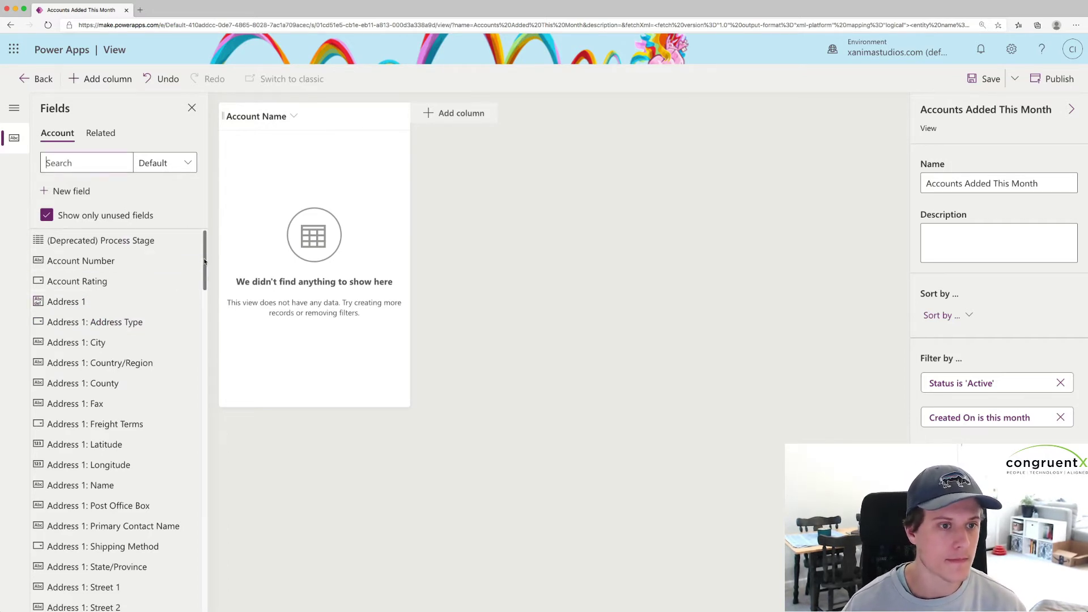
{"action": "left_click_drag", "start_coordinate": [206, 263], "coordinate": [206, 324]}
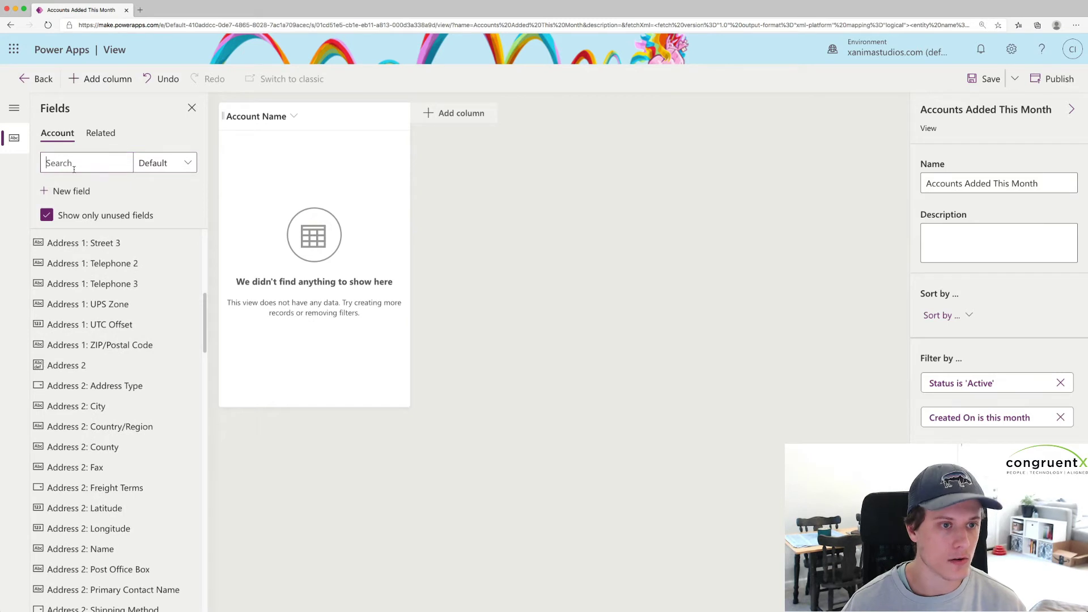
{"action": "type", "text": "city"}
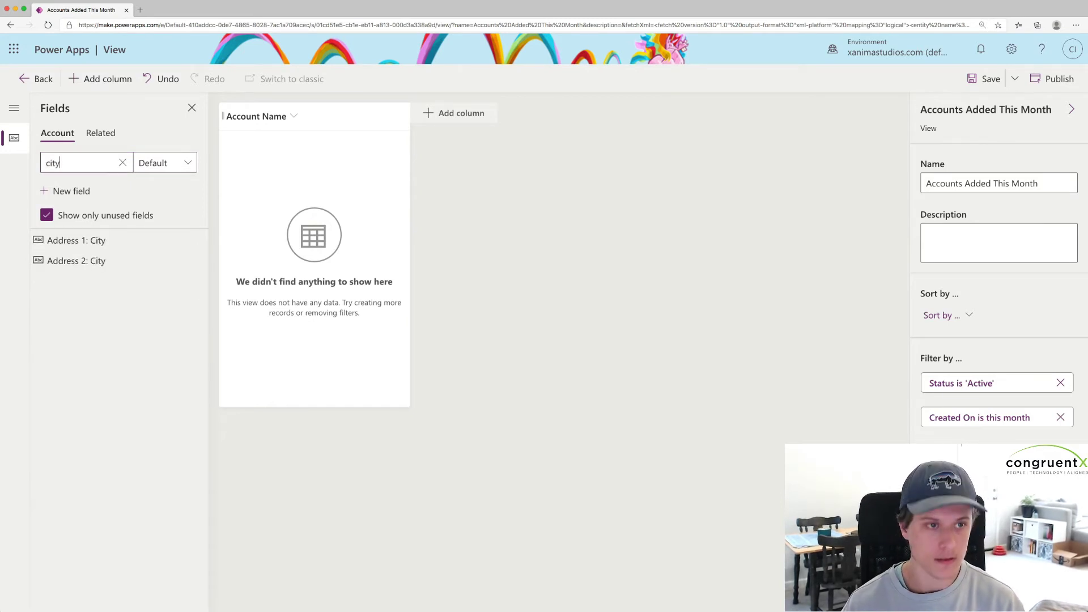
{"action": "left_click", "coordinate": [77, 240]}
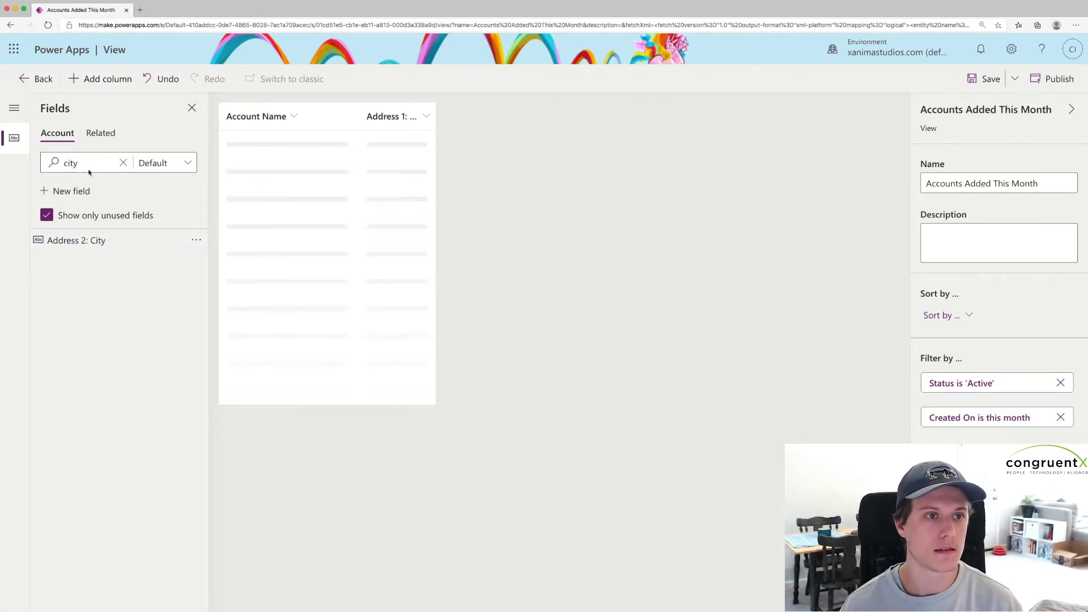
{"action": "left_click", "coordinate": [122, 162]}
{"action": "type", "text": "primary"}
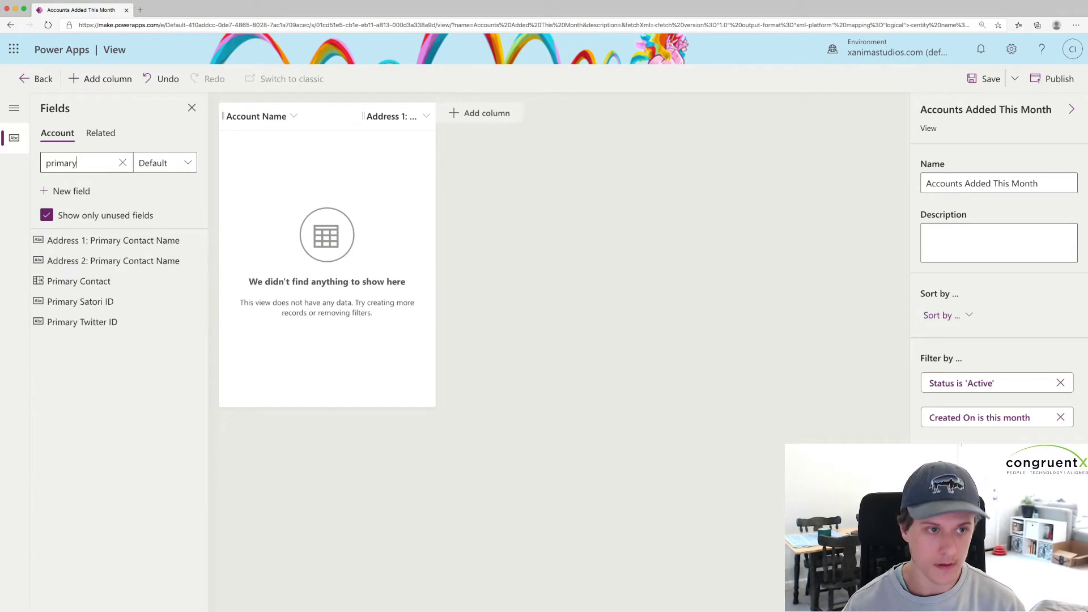
{"action": "left_click", "coordinate": [142, 282]}
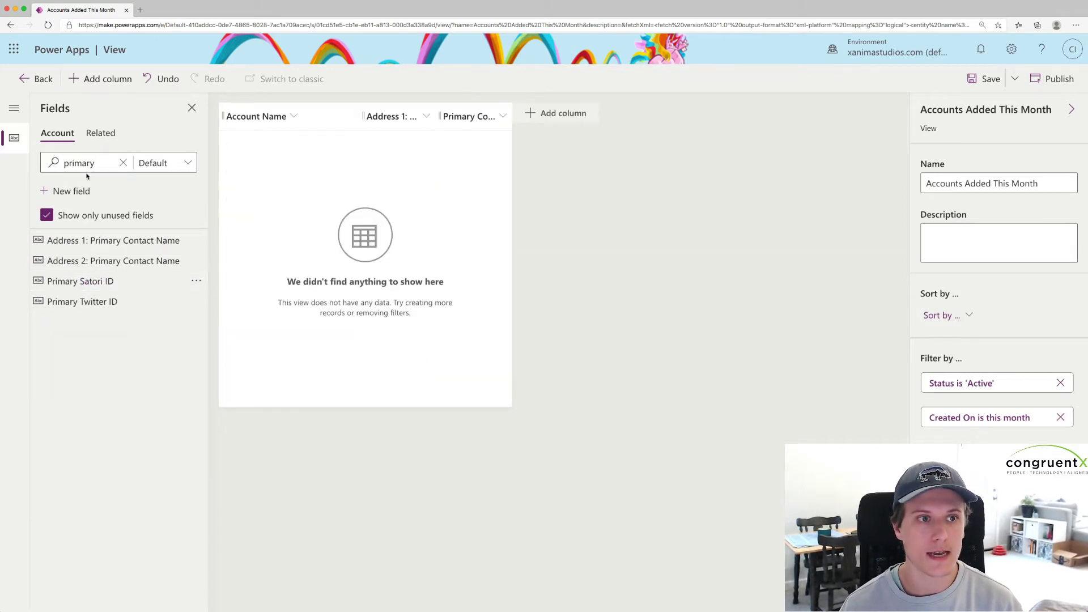
{"action": "left_click_drag", "start_coordinate": [512, 117], "coordinate": [551, 118]}
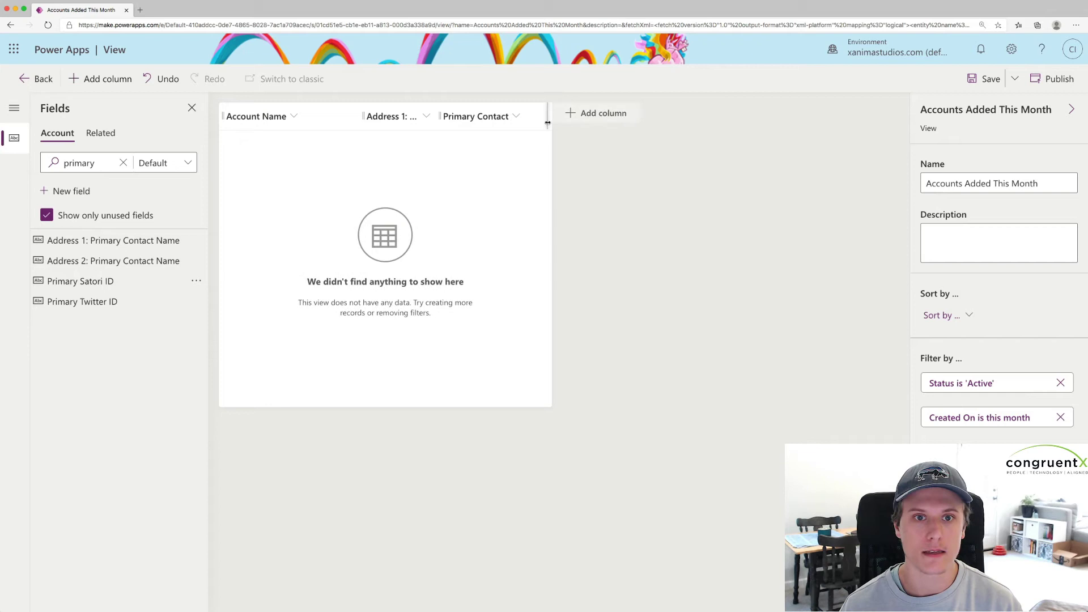
{"action": "left_click_drag", "start_coordinate": [436, 125], "coordinate": [452, 118]}
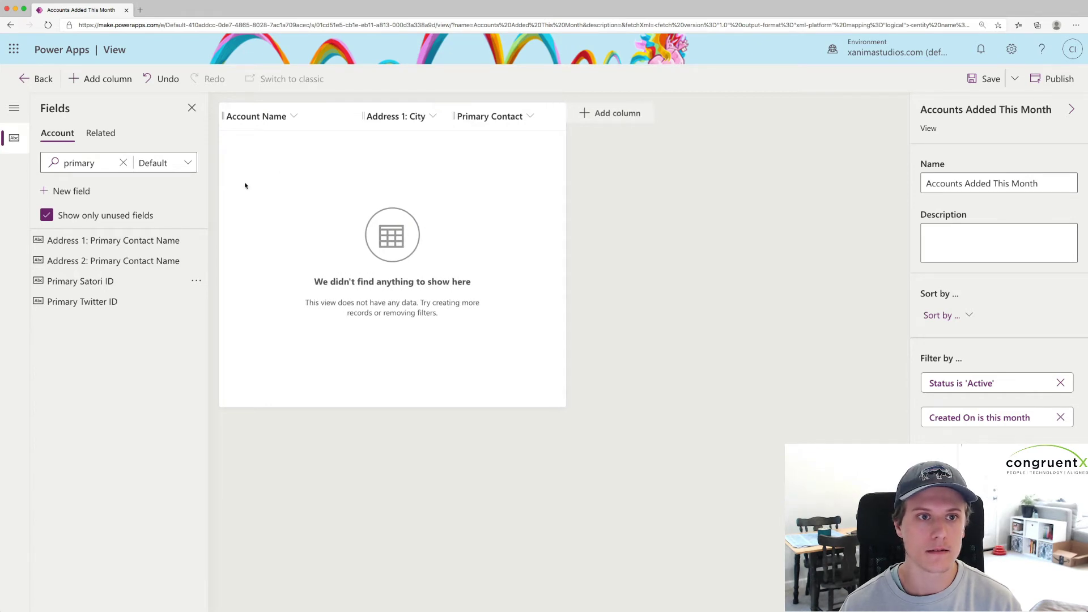
- Add Address 1: State/Province and place it between City and Primary Contact
{"action": "left_click", "coordinate": [123, 163]}
{"action": "type", "text": "state"}
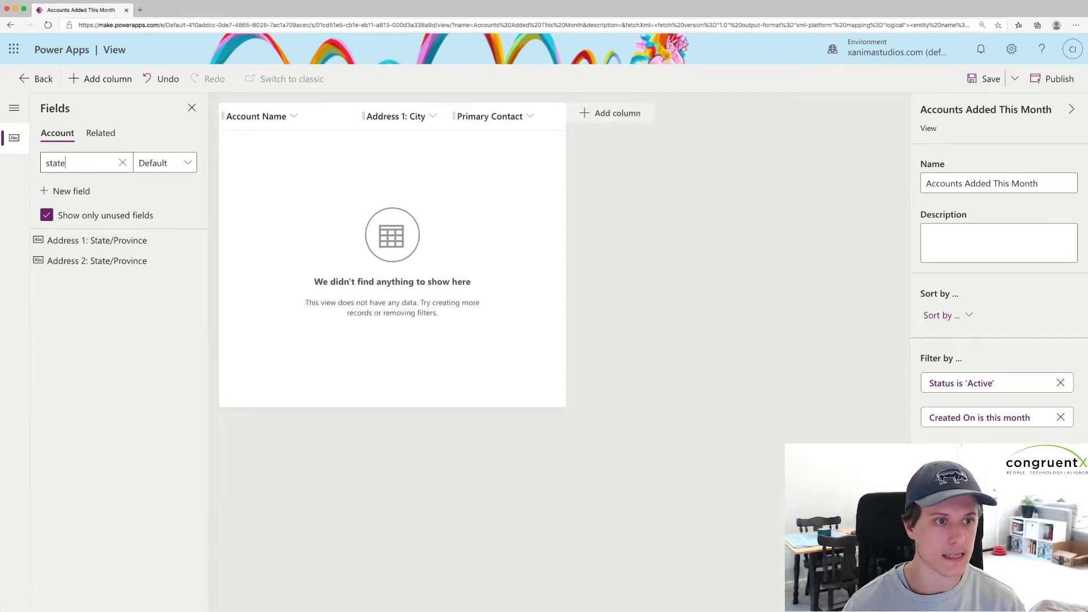
{"action": "left_click", "coordinate": [104, 242]}
{"action": "left_click_drag", "start_coordinate": [603, 119], "coordinate": [493, 116]}
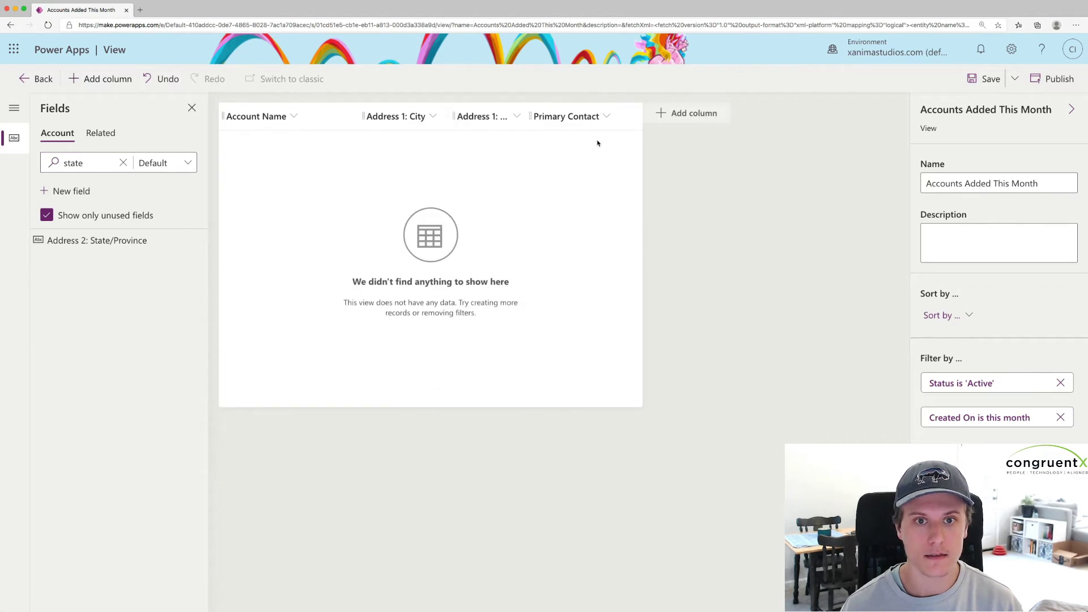
- Add Annual Revenue and Number of Employees columns, then save the view
{"action": "left_click", "coordinate": [123, 163]}
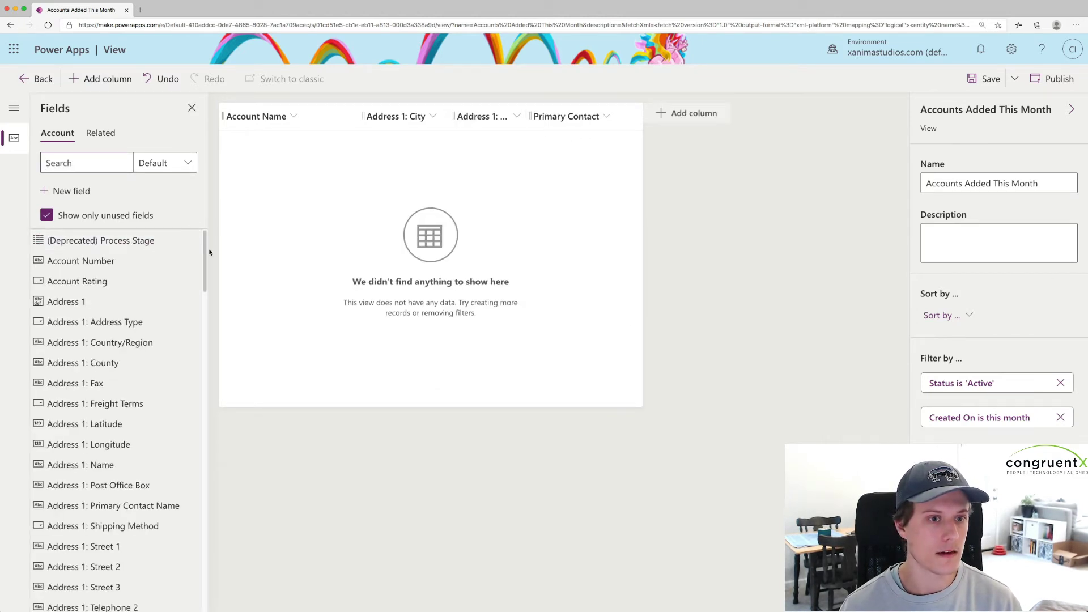
{"action": "left_click_drag", "start_coordinate": [205, 254], "coordinate": [195, 205]}
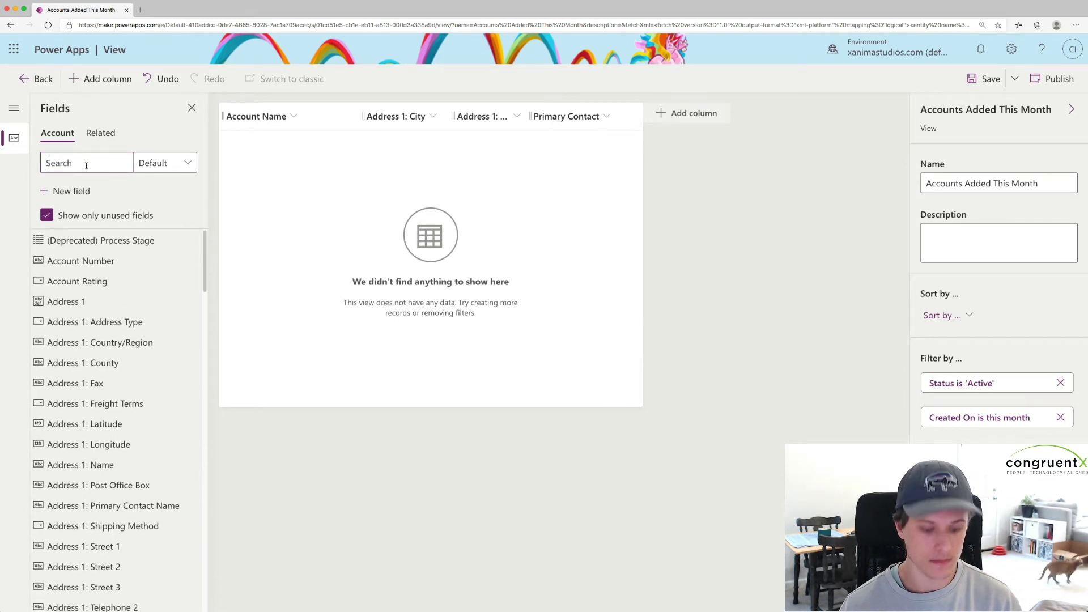
{"action": "type", "text": "annua"}
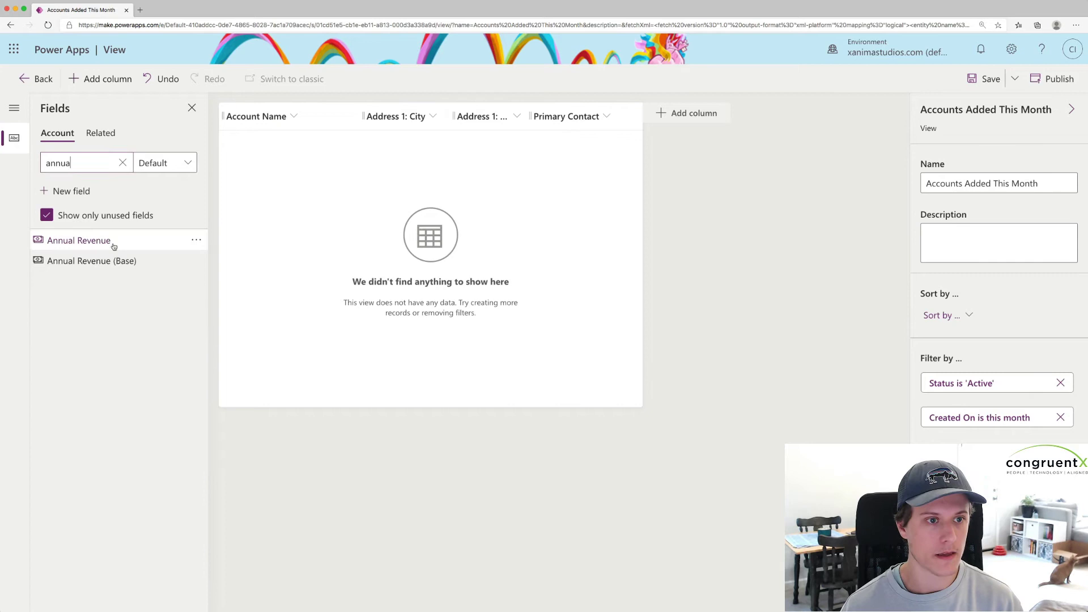
{"action": "left_click", "coordinate": [79, 240]}
{"action": "left_click", "coordinate": [123, 163]}
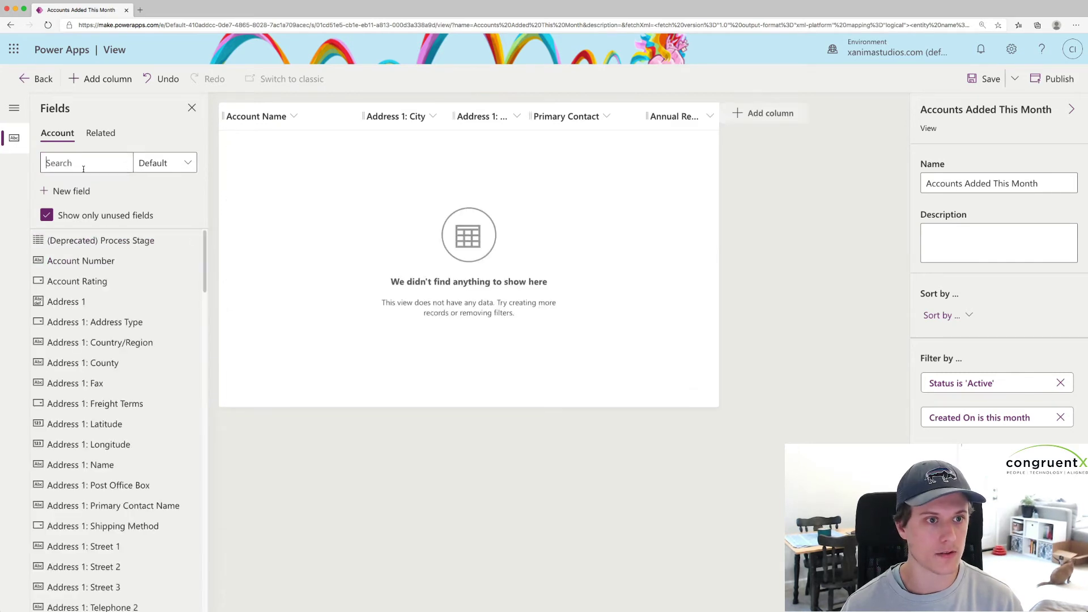
{"action": "type", "text": "number"}
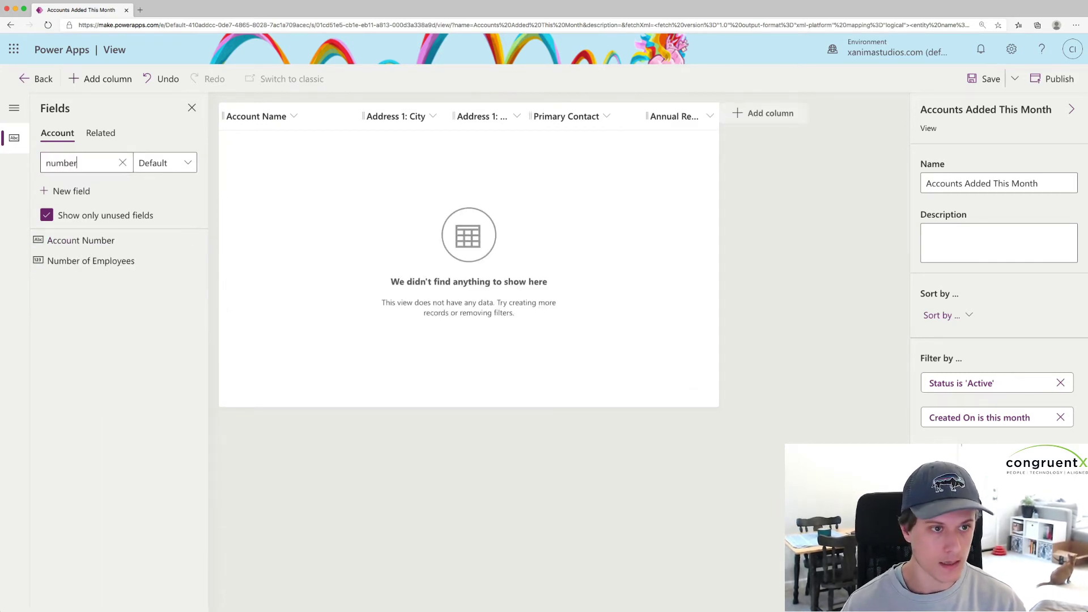
{"action": "left_click", "coordinate": [114, 262]}
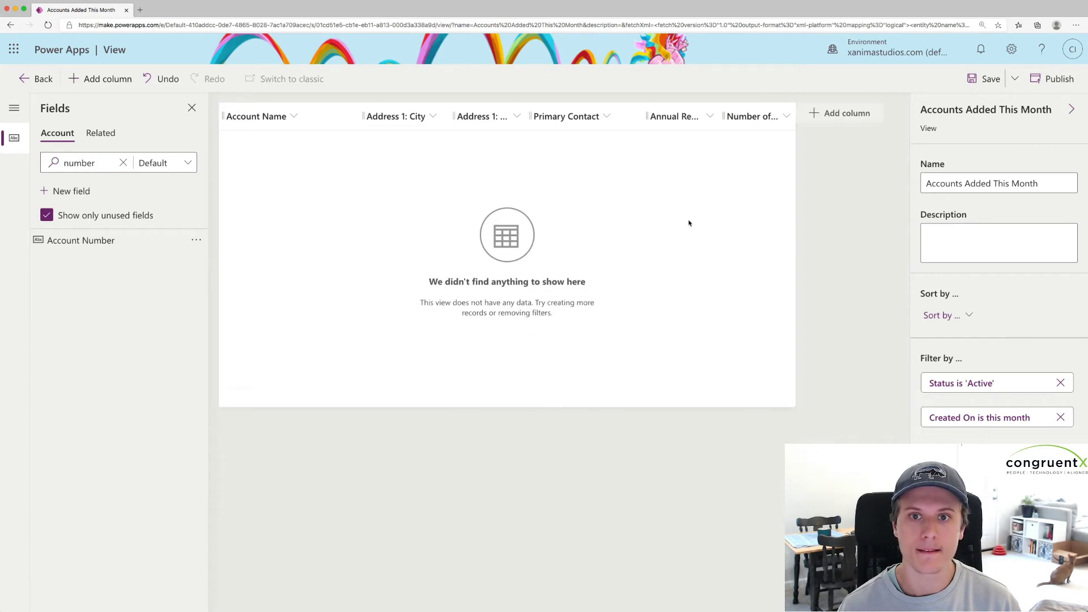
{"action": "left_click", "coordinate": [986, 79]}
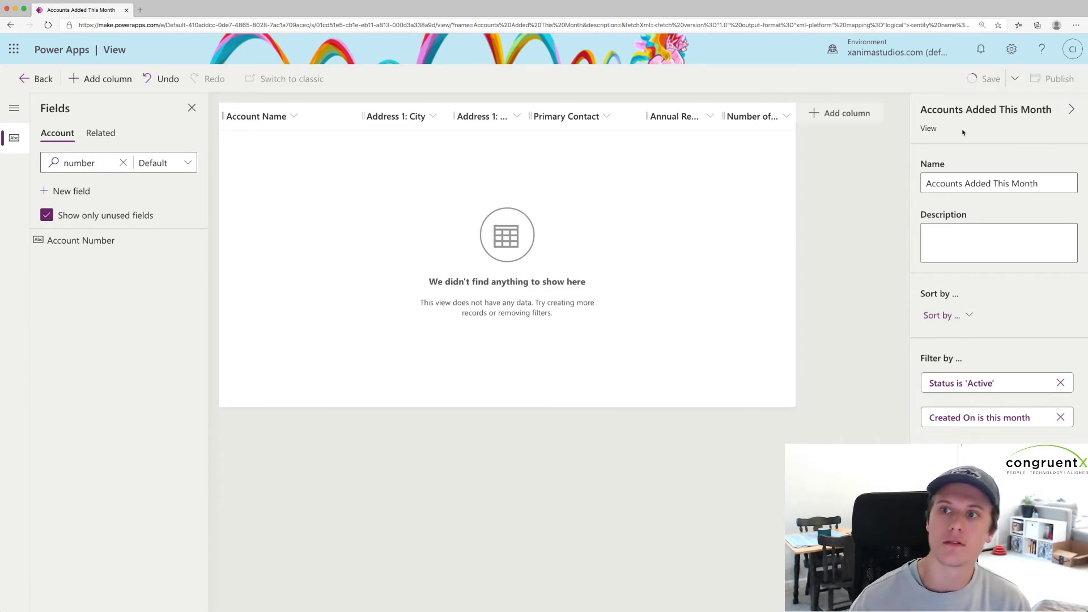
- Publish the view, confirm the app's Accounts grid still offers only All Accounts, and return to Apps
{"action": "left_click", "coordinate": [1050, 79]}
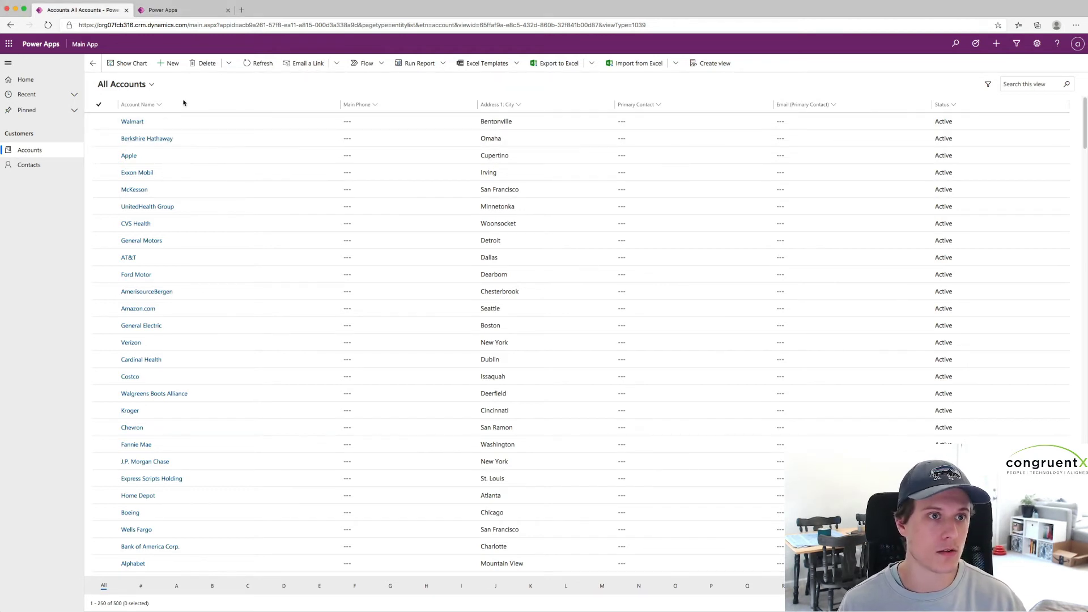
{"action": "left_click", "coordinate": [151, 88]}
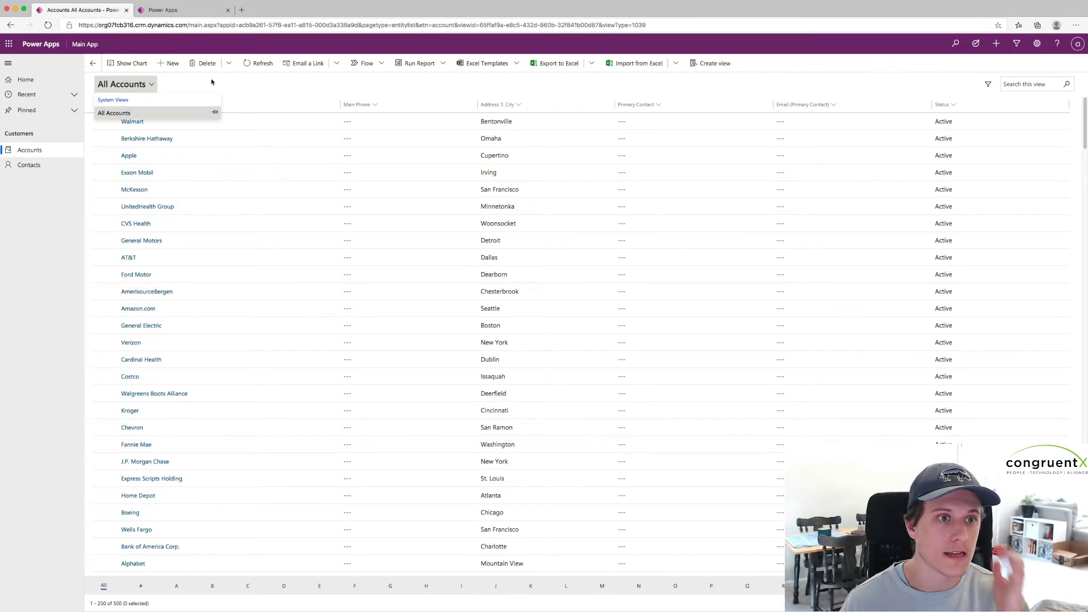
{"action": "key", "text": "ctrl+Tab"}
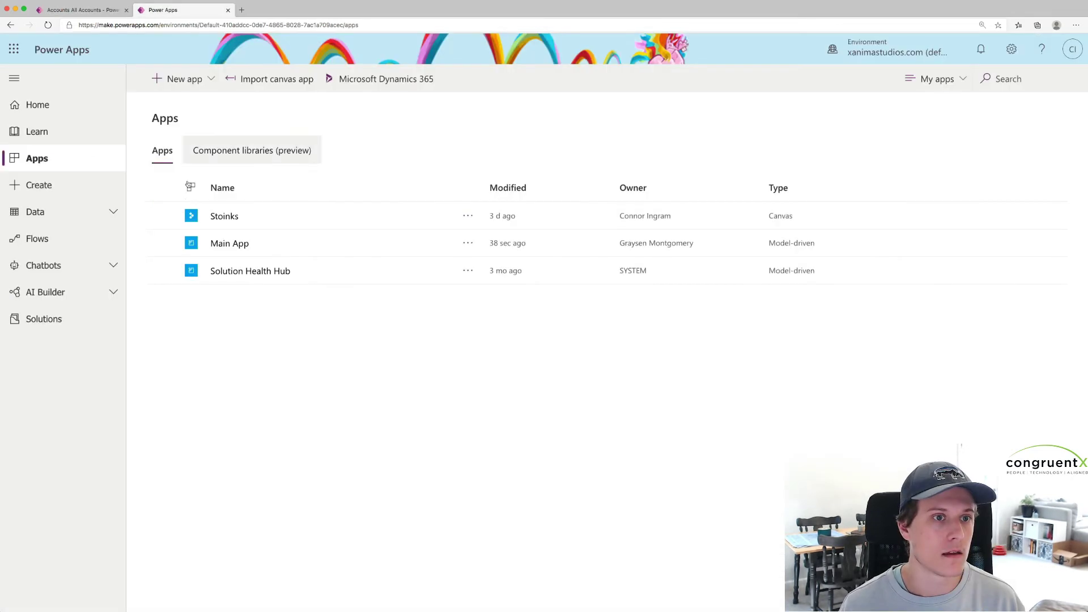
- Edit Main App in the App Designer and open its Account Views selection
{"action": "left_click", "coordinate": [471, 248]}
{"action": "left_click", "coordinate": [477, 263]}
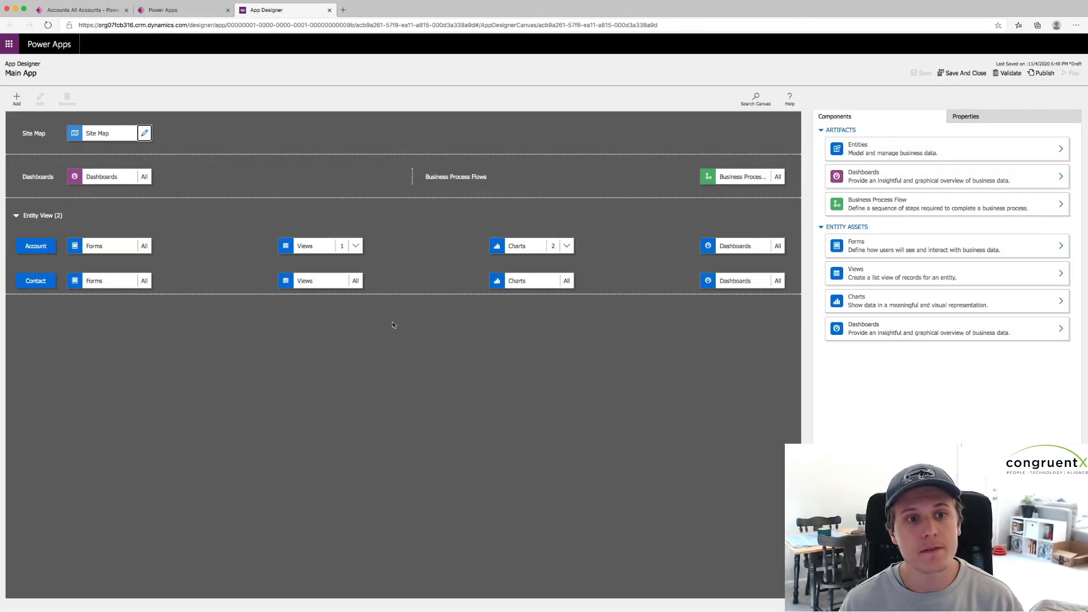
{"action": "left_click", "coordinate": [318, 245]}
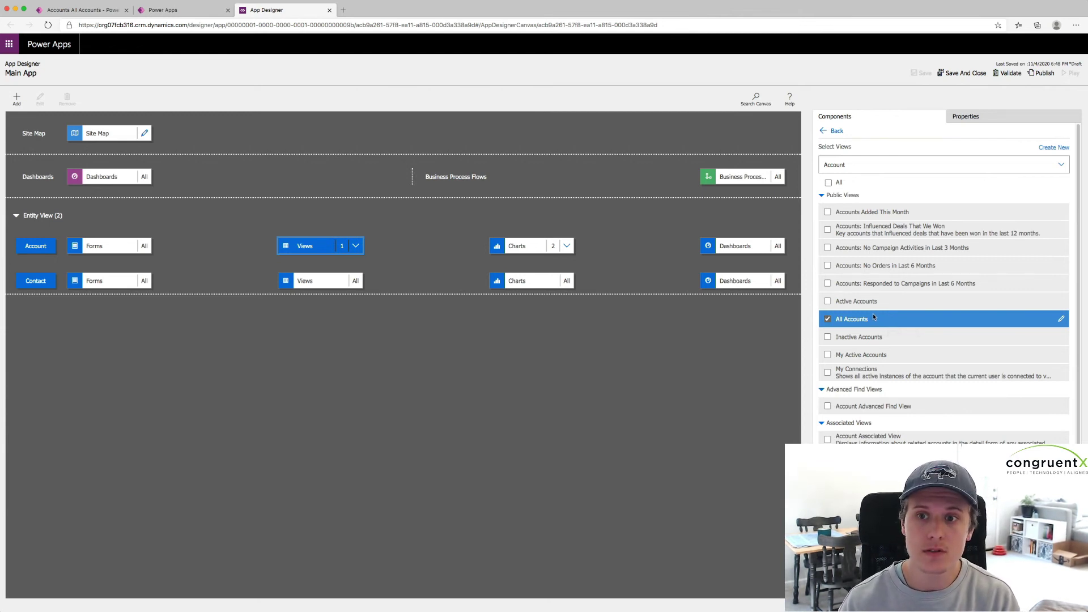
- Select Accounts Added This Month, Active Accounts and All Accounts views, then save and publish Main App
{"action": "left_click", "coordinate": [828, 182]}
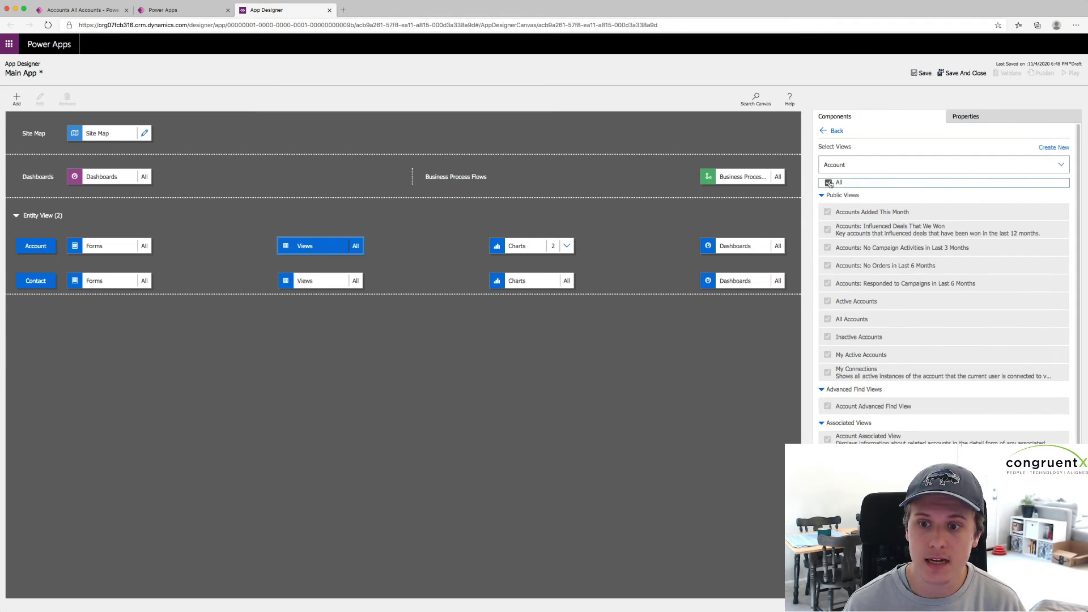
{"action": "left_click", "coordinate": [828, 183]}
{"action": "left_click", "coordinate": [832, 212]}
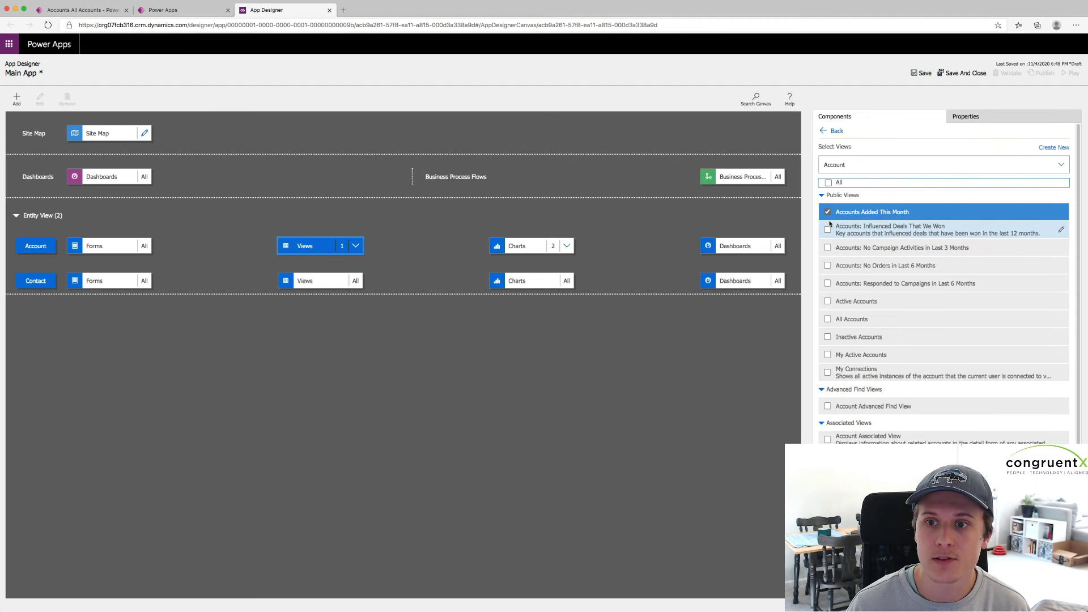
{"action": "left_click", "coordinate": [828, 212]}
{"action": "left_click", "coordinate": [585, 334]}
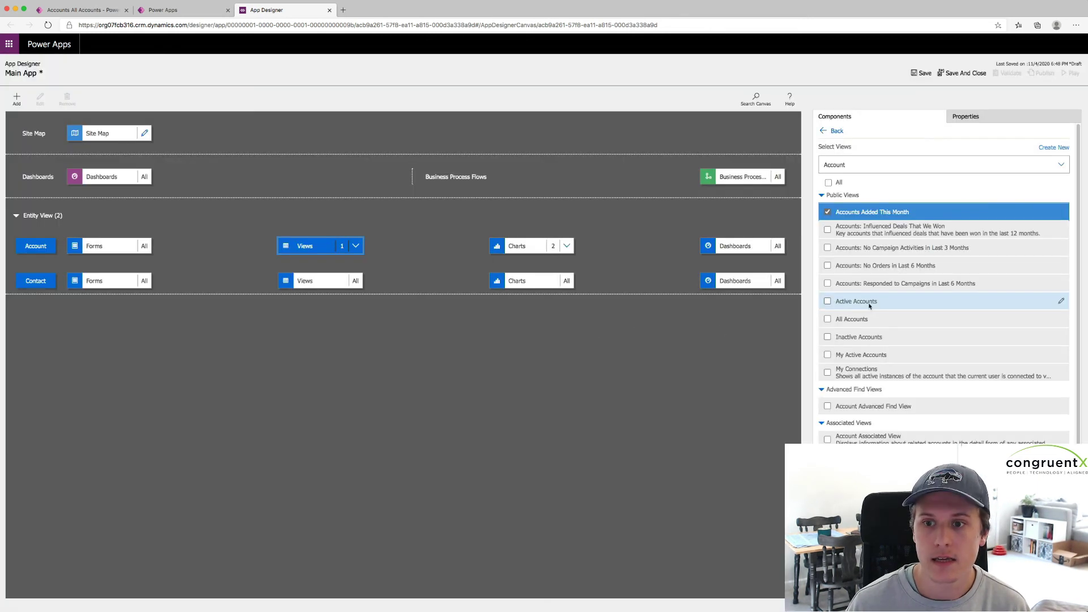
{"action": "left_click", "coordinate": [827, 319]}
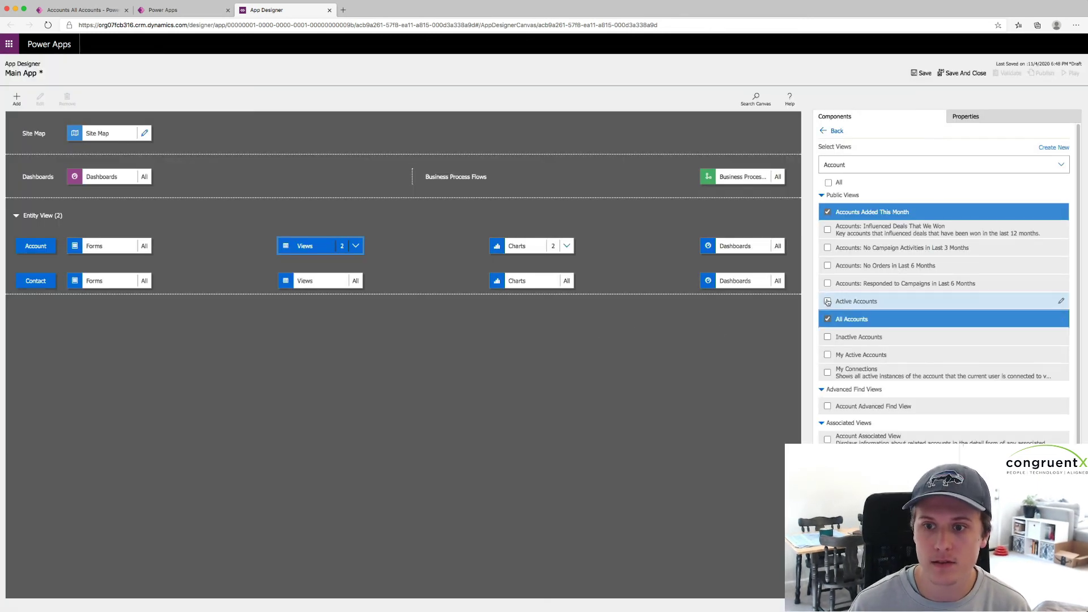
{"action": "left_click", "coordinate": [828, 302]}
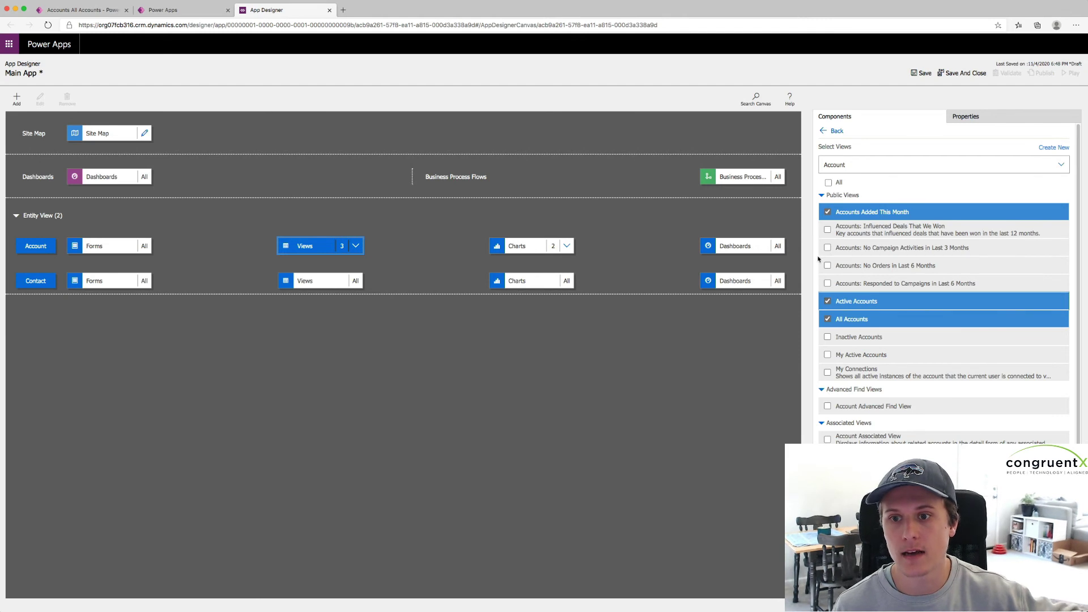
{"action": "left_click", "coordinate": [838, 219]}
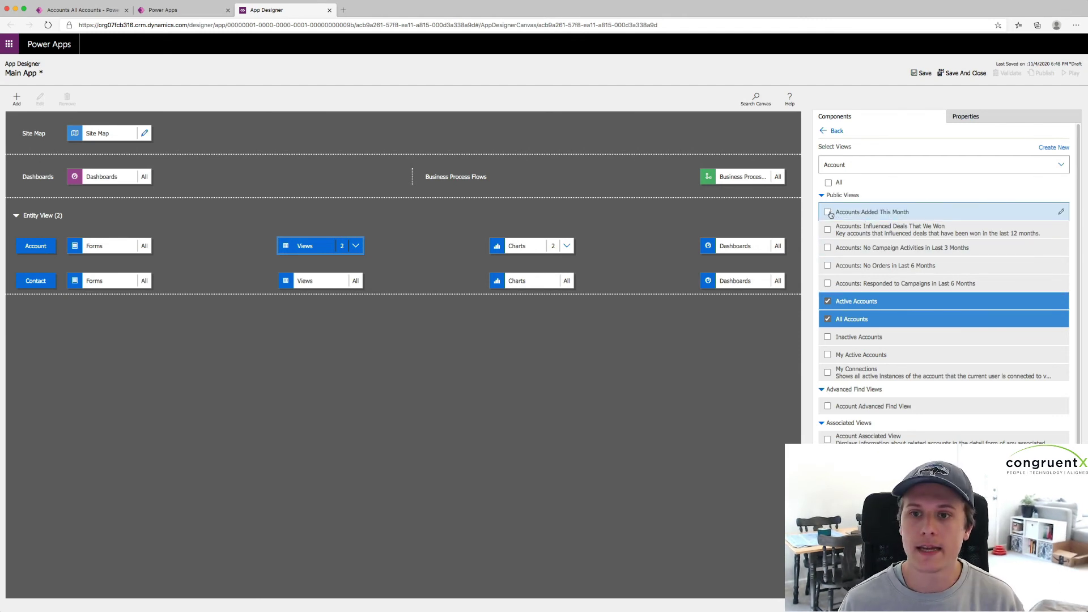
{"action": "left_click", "coordinate": [829, 213]}
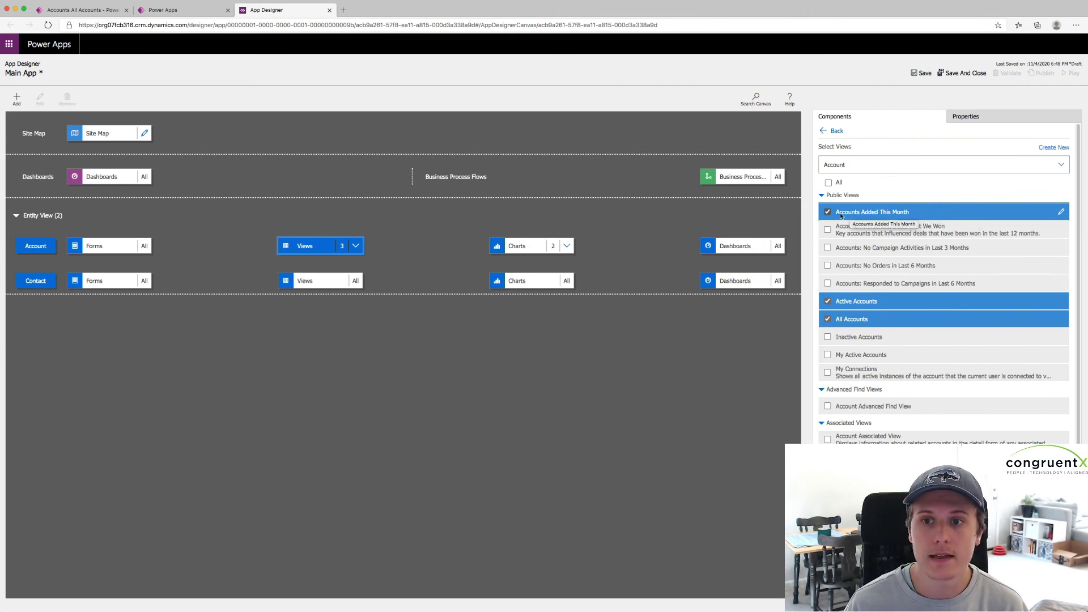
{"action": "left_click", "coordinate": [921, 73]}
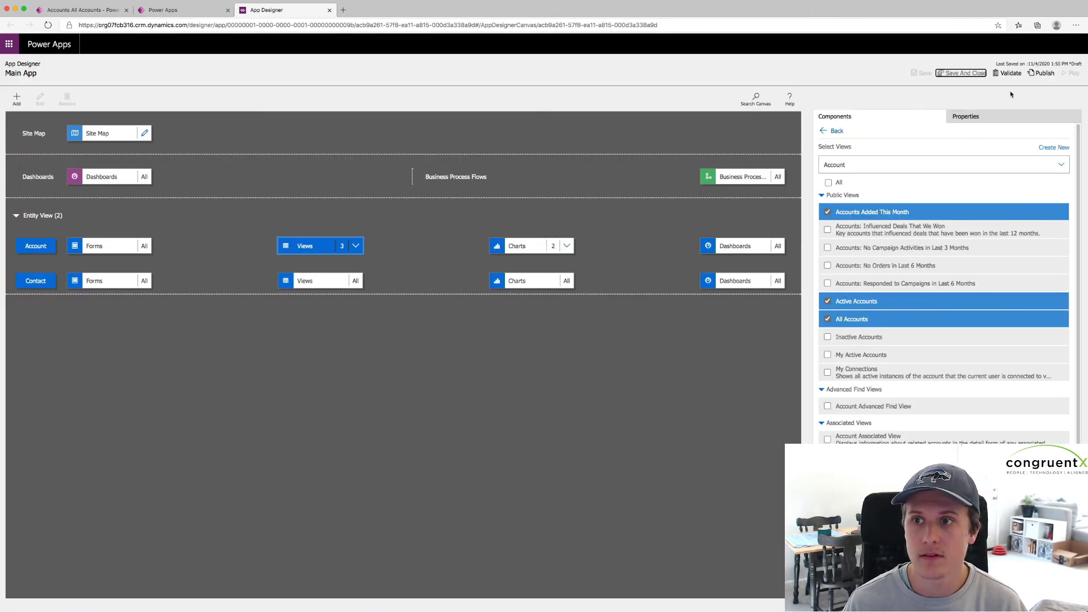
{"action": "left_click", "coordinate": [1041, 73]}
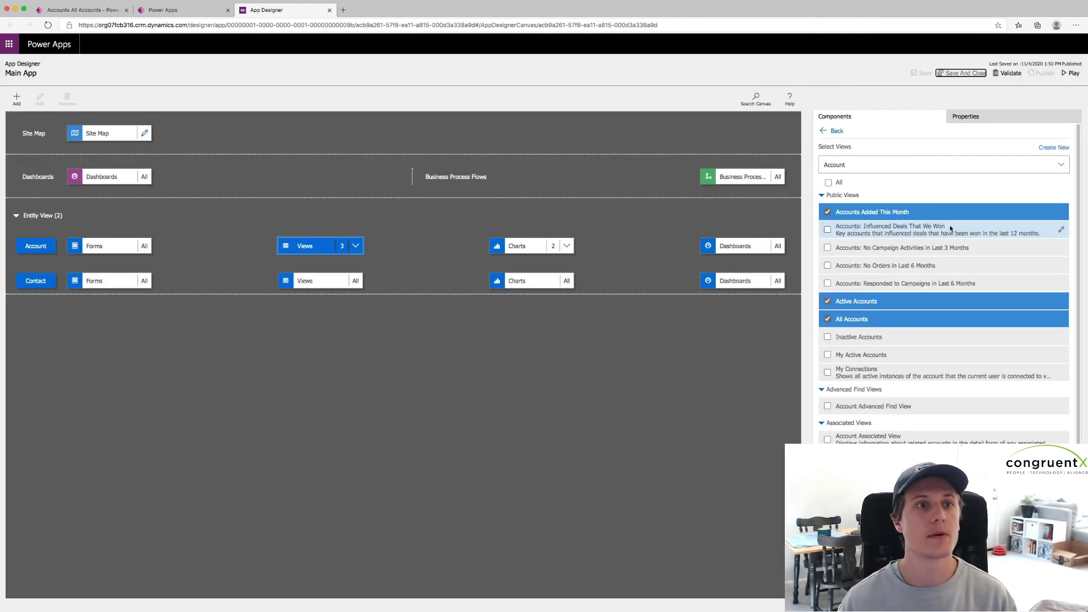
- Refresh the running app, switch to Accounts Added This Month, then to Active Accounts
{"action": "left_click", "coordinate": [171, 11]}
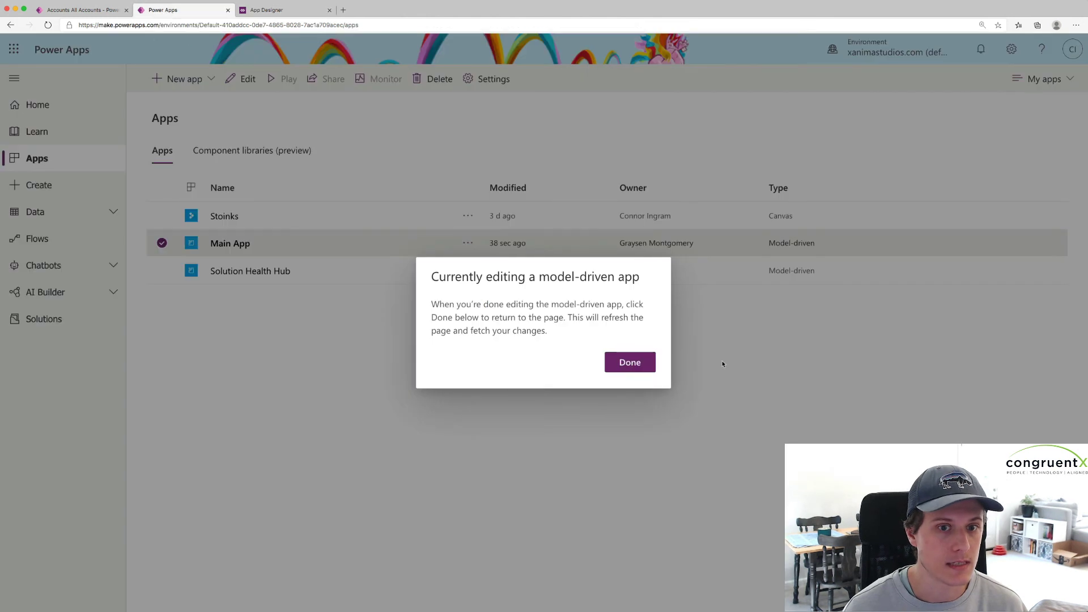
{"action": "left_click", "coordinate": [80, 9]}
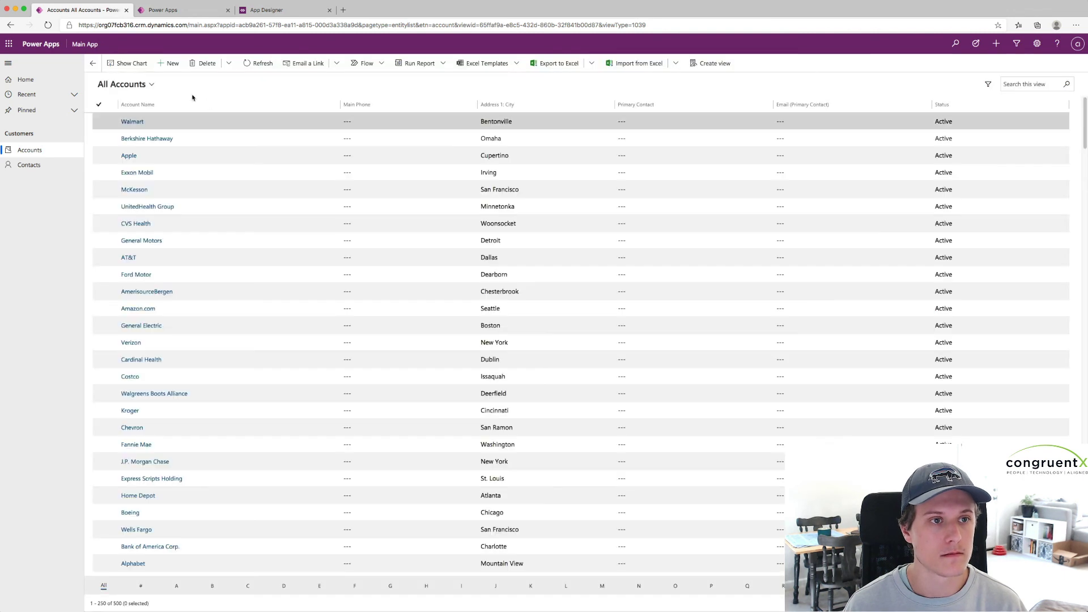
{"action": "left_click", "coordinate": [153, 84]}
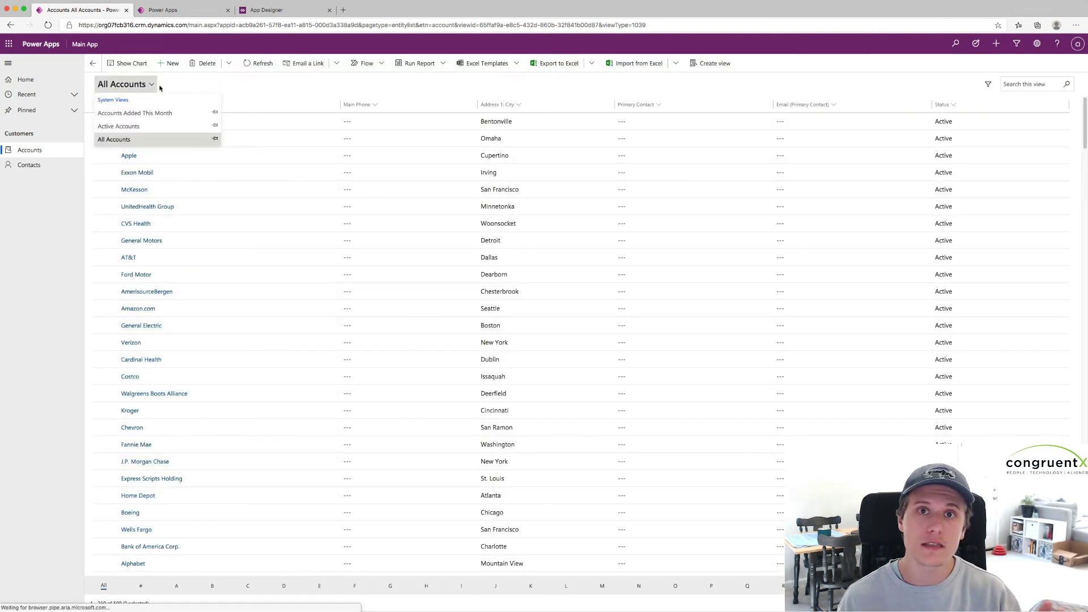
{"action": "left_click", "coordinate": [181, 113]}
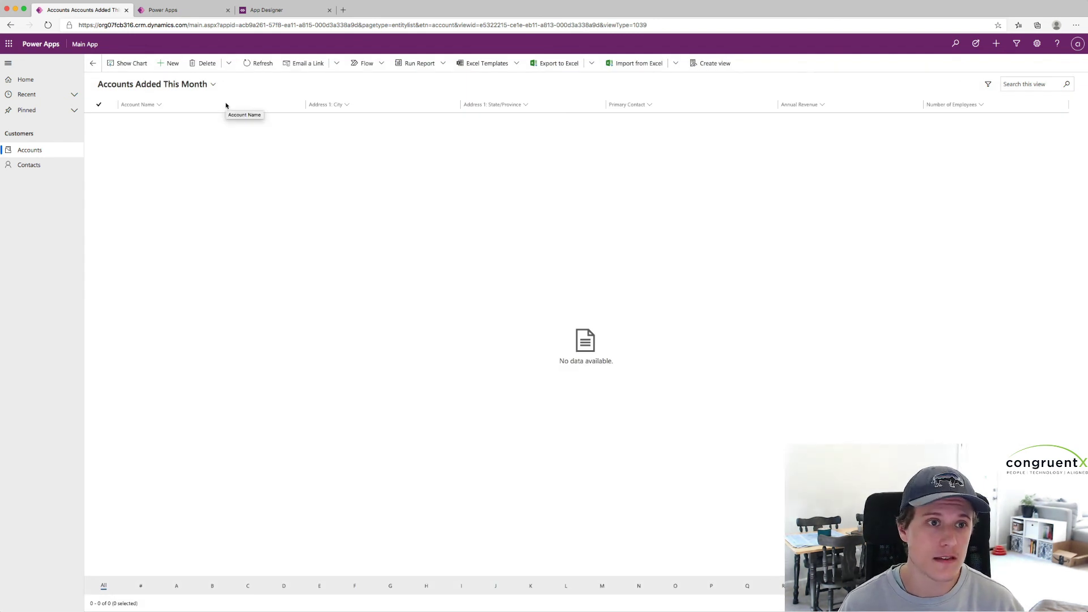
{"action": "left_click", "coordinate": [165, 85]}
{"action": "left_click", "coordinate": [169, 124]}
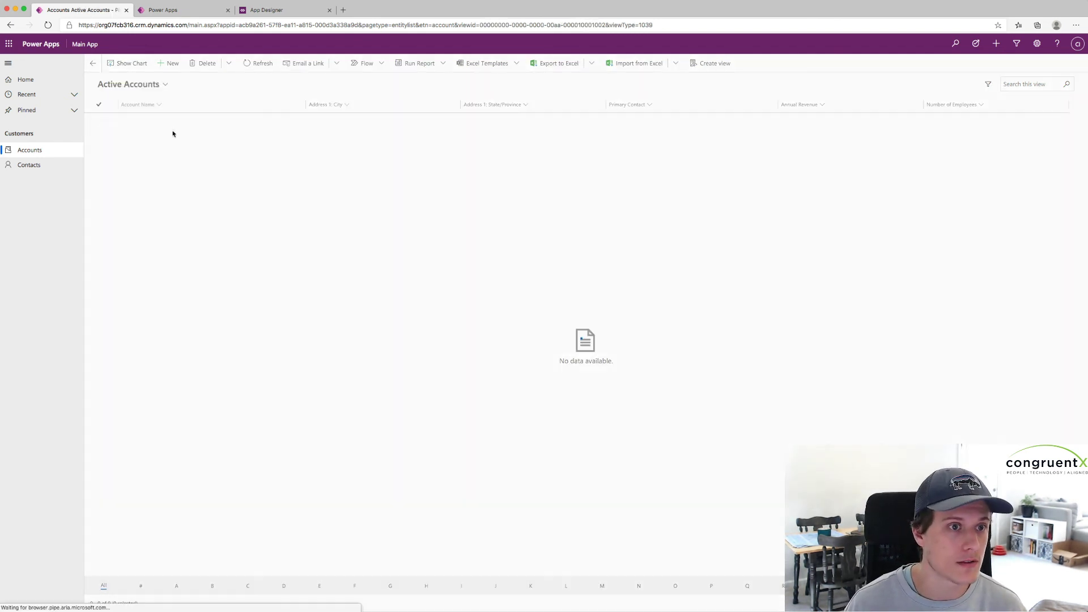